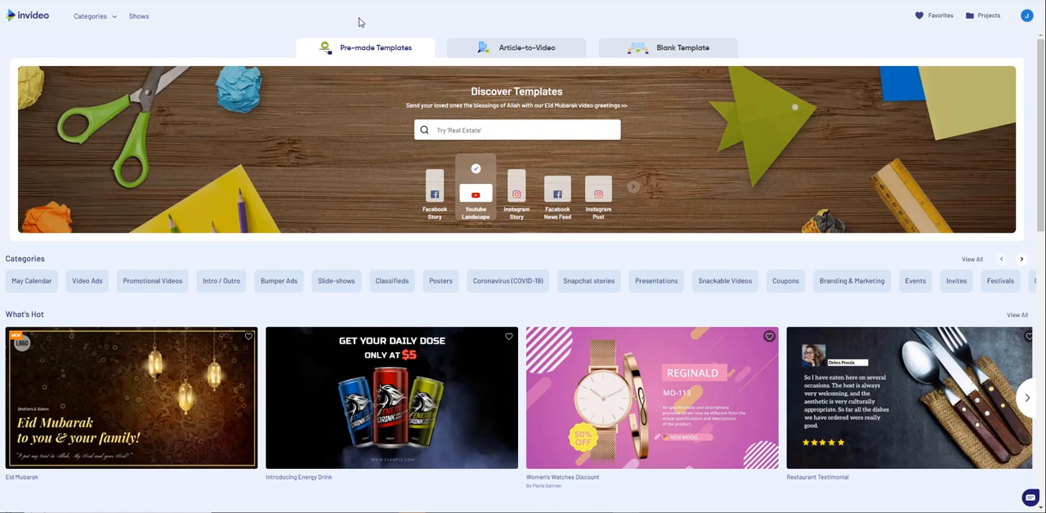
Start an Article-to-Video project in YouTube Landscape format using the wide 16:9 Business template.
click(515, 51)
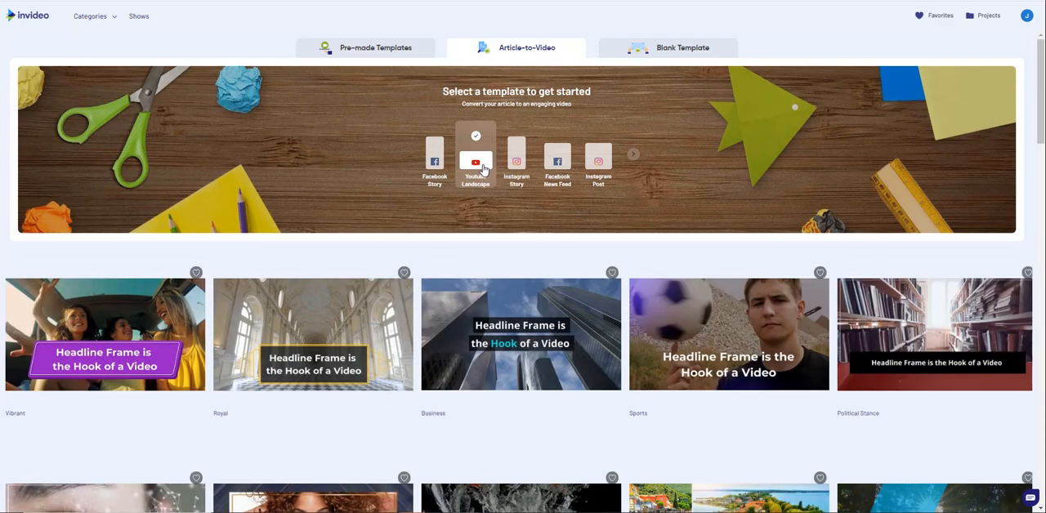
click(482, 168)
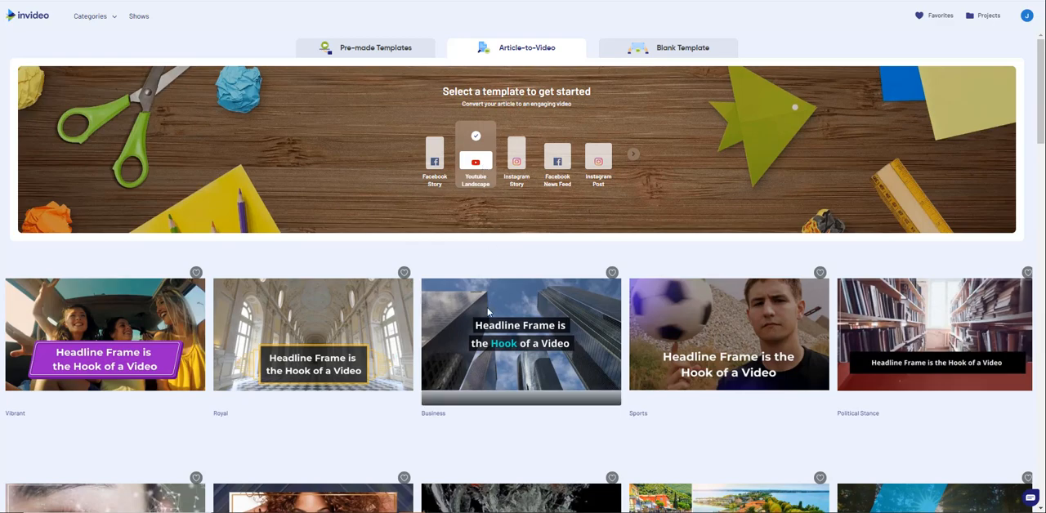
mouse_move(462, 384)
scroll(456, 391, down, 1)
click(456, 391)
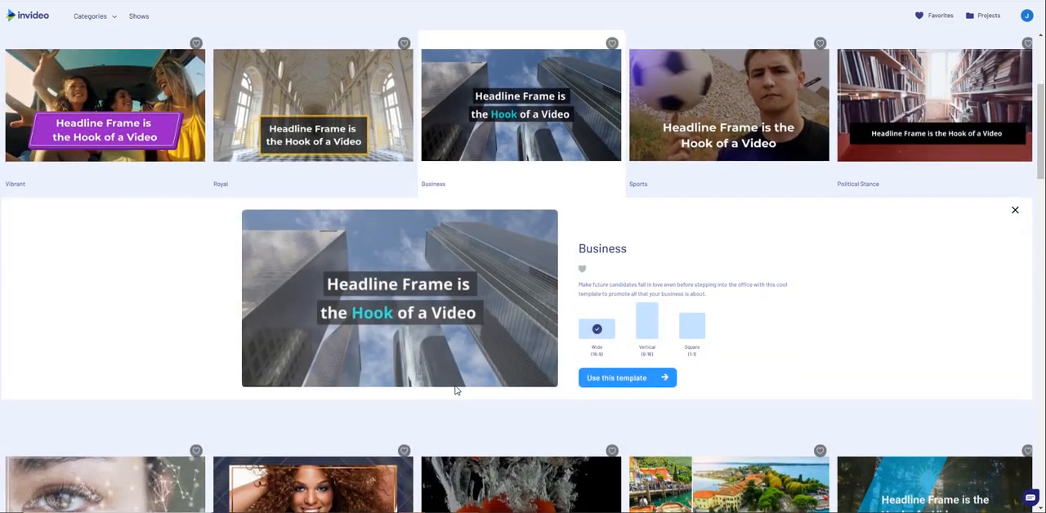
click(610, 381)
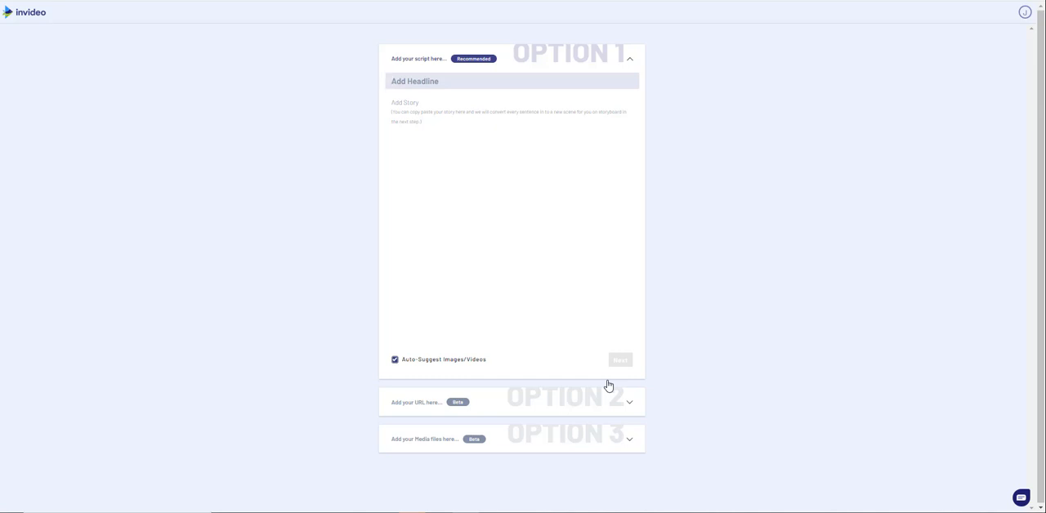
Enter "This is counting money" as the headline of the script.
text(This is counting money)
Fill the story with one, two, three and four on separate lines, and generate the storyboard with auto-suggested media.
click(411, 121)
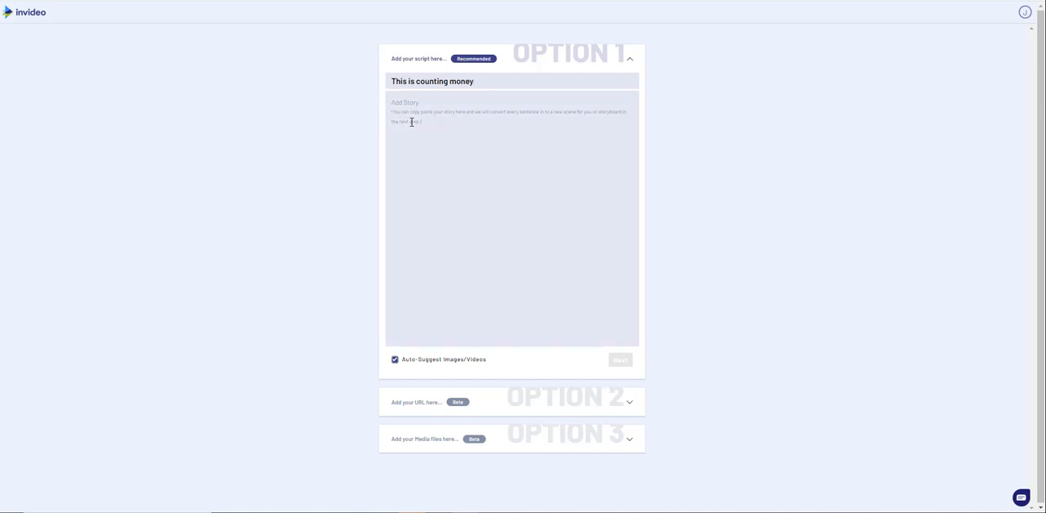
text(one )
text(two )
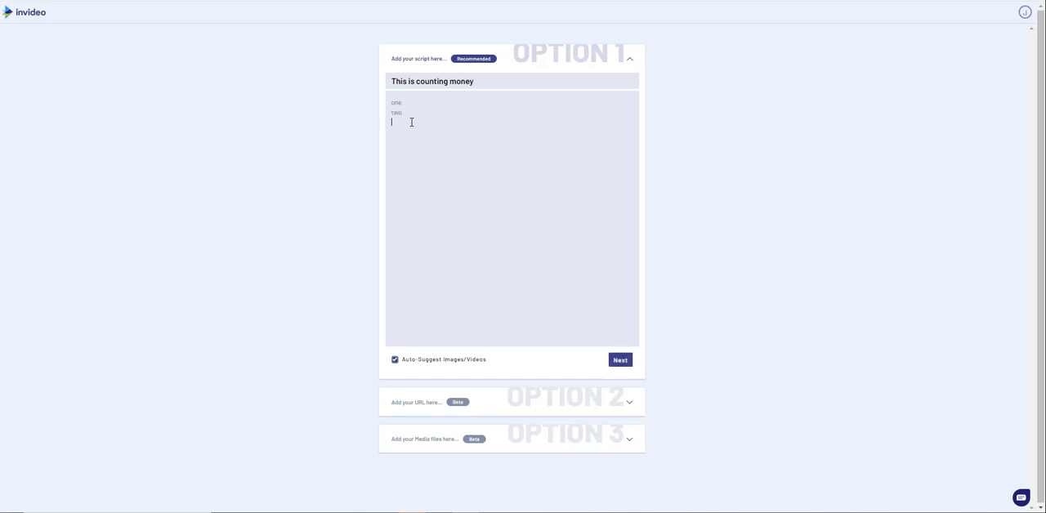
text(three )
text(four)
click(621, 360)
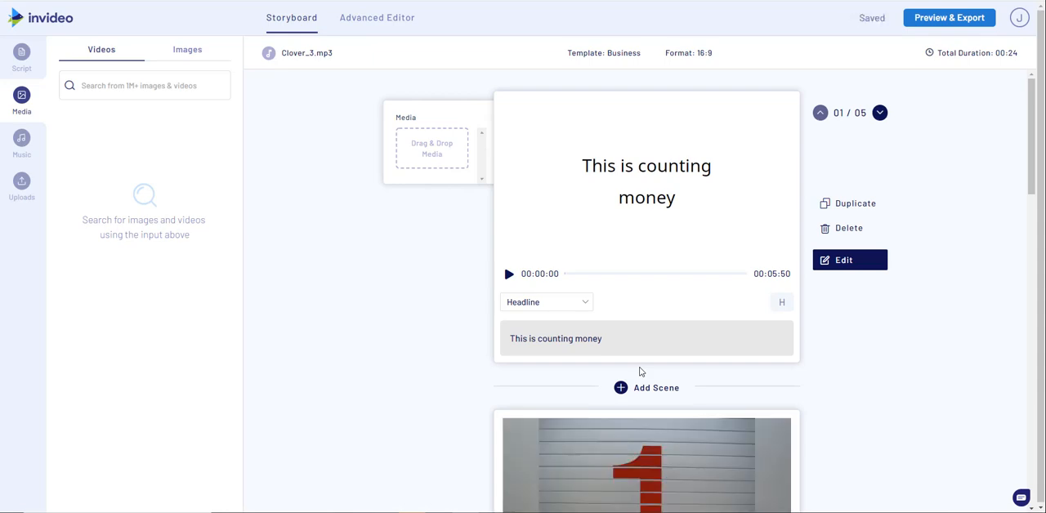
Review the generated storyboard scenes, checking the text and suggested image of each one.
scroll(430, 401, down, 7)
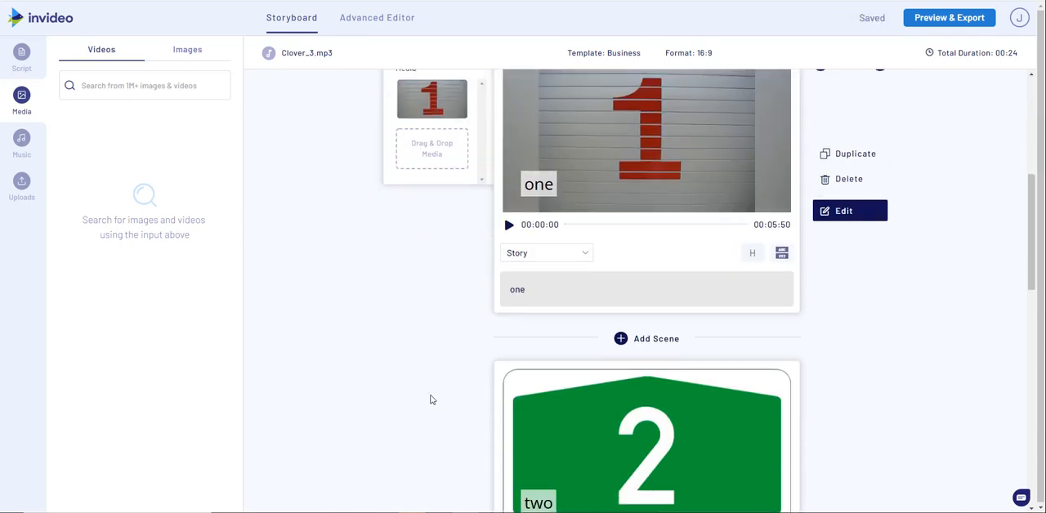
scroll(427, 400, down, 7)
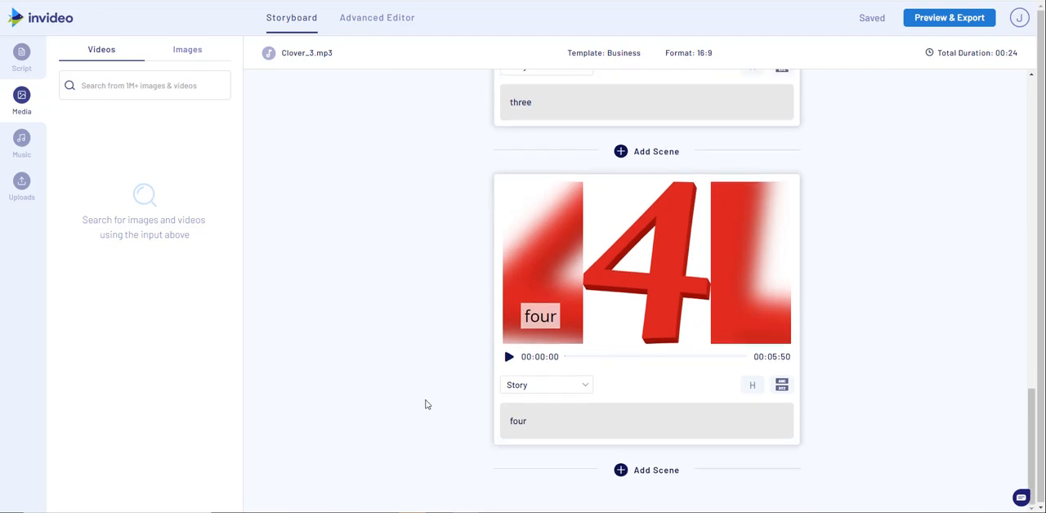
scroll(434, 398, up, 14)
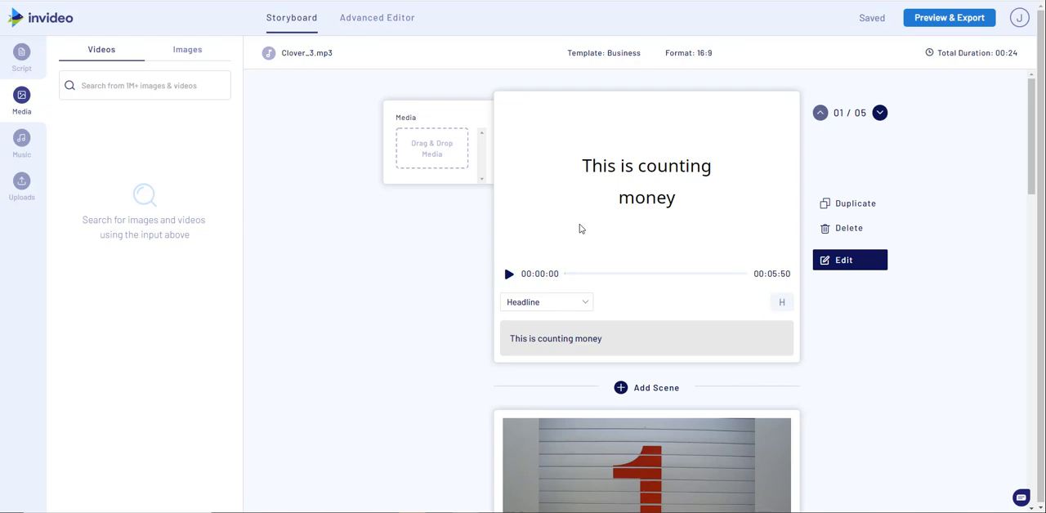
scroll(409, 273, down, 2)
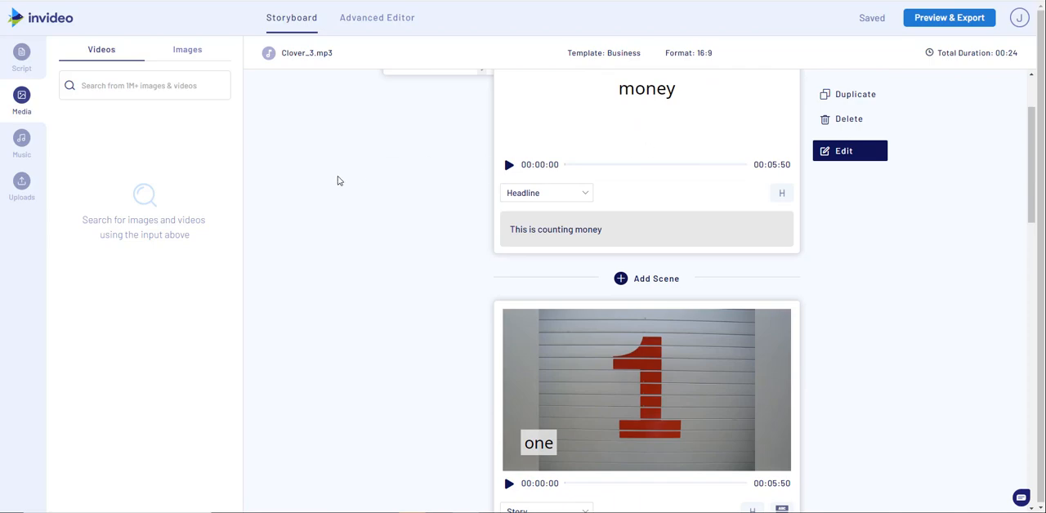
scroll(343, 187, down, 4)
scroll(346, 188, down, 12)
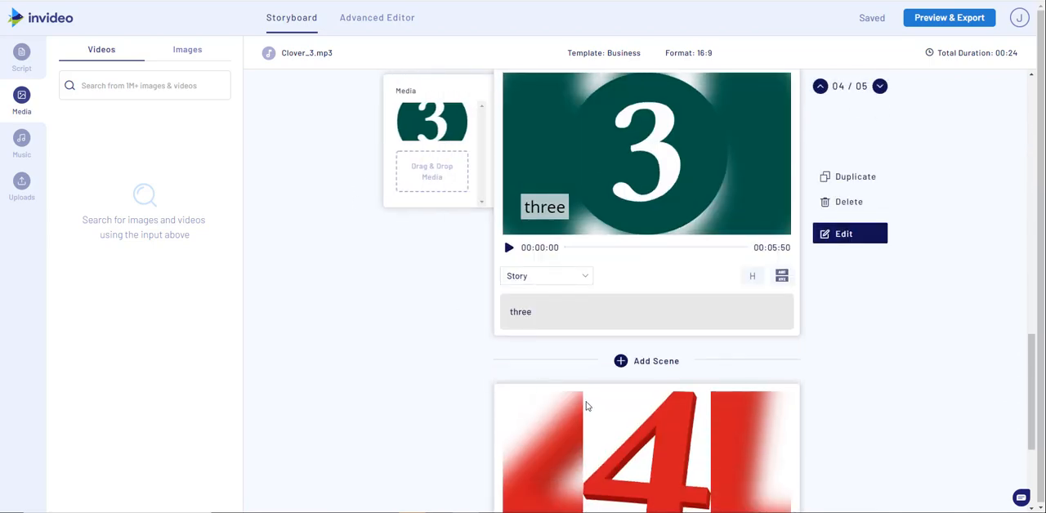
scroll(573, 378, up, 10)
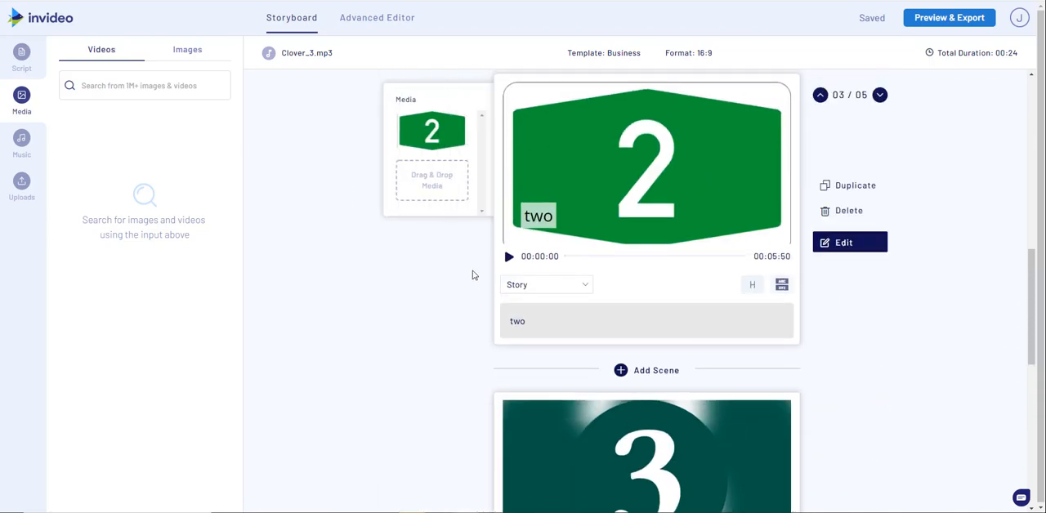
scroll(471, 274, up, 3)
scroll(471, 275, down, 6)
Change the text of the "two" scene to "This is the number two".
click(533, 323)
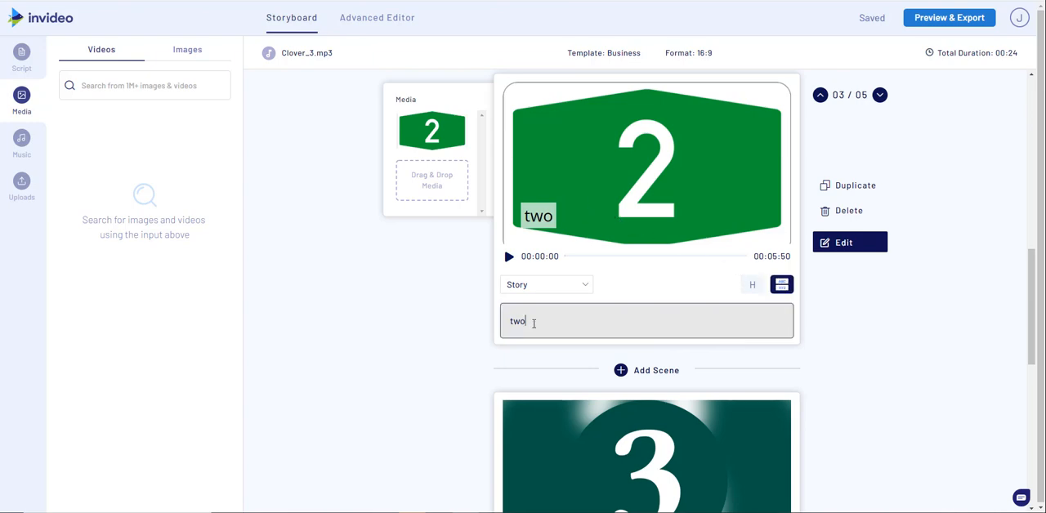
key(Home)
text(This is the number)
Try to split the "This is the number two" sentence before the word "number".
click(555, 322)
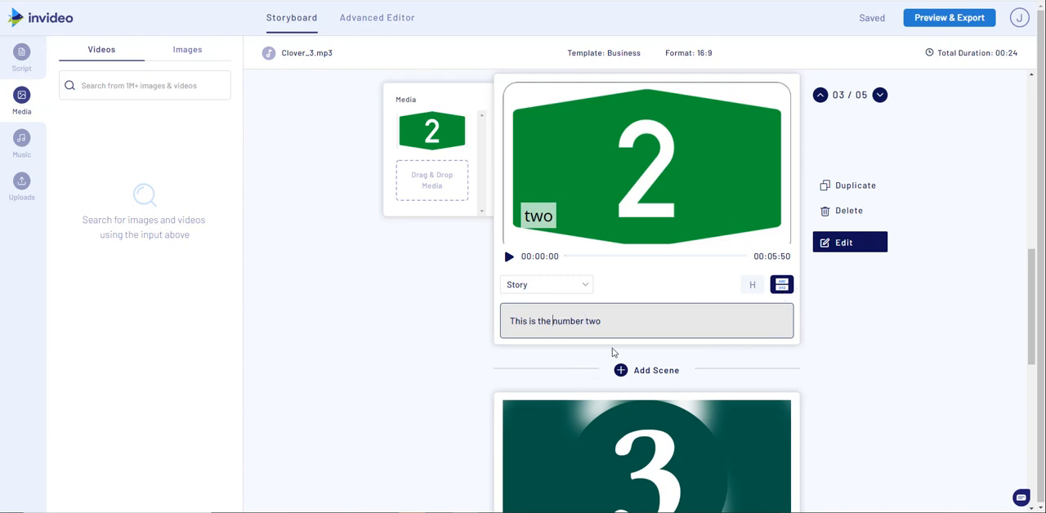
click(776, 285)
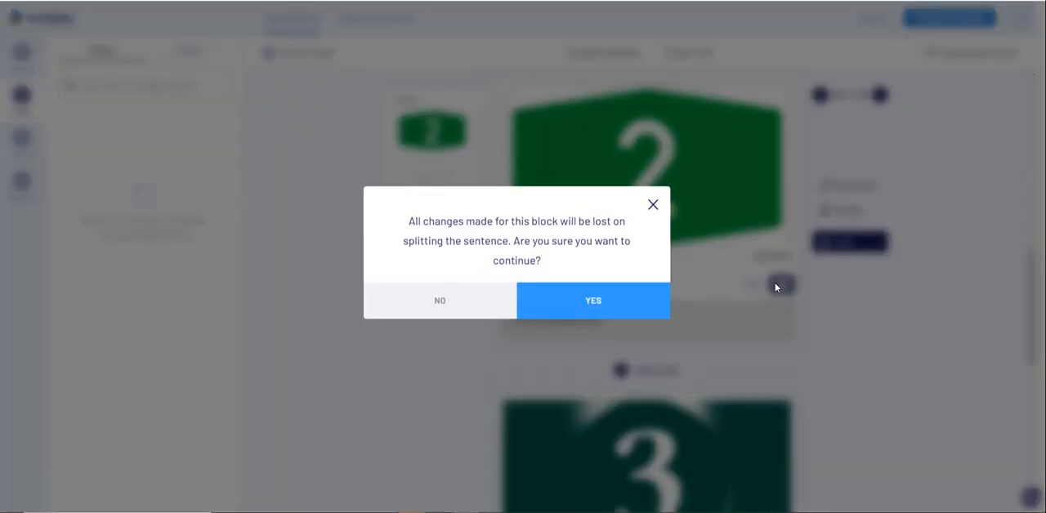
click(593, 296)
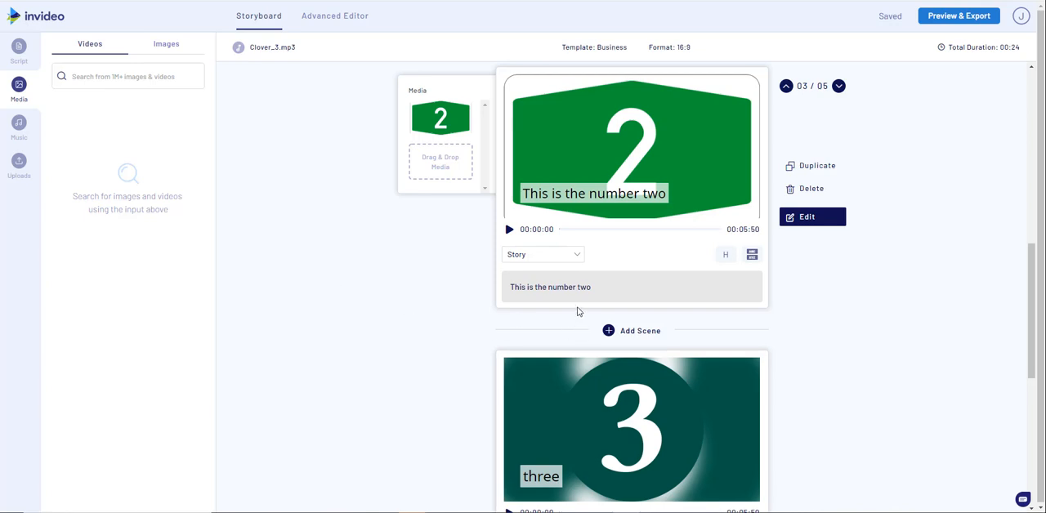
In the Advanced Editor, duplicate the "This is the number two" text in its scene and place the copy above the original.
click(333, 23)
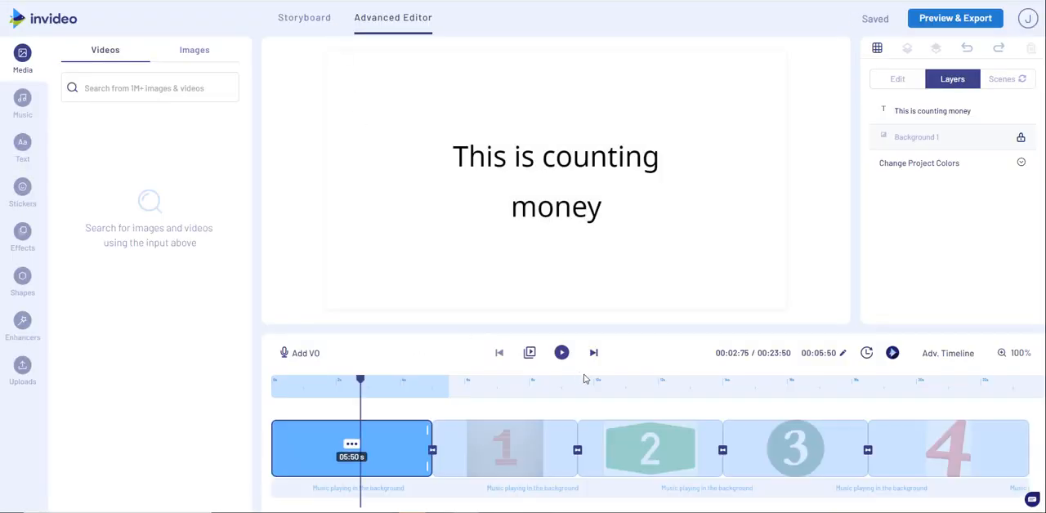
click(649, 448)
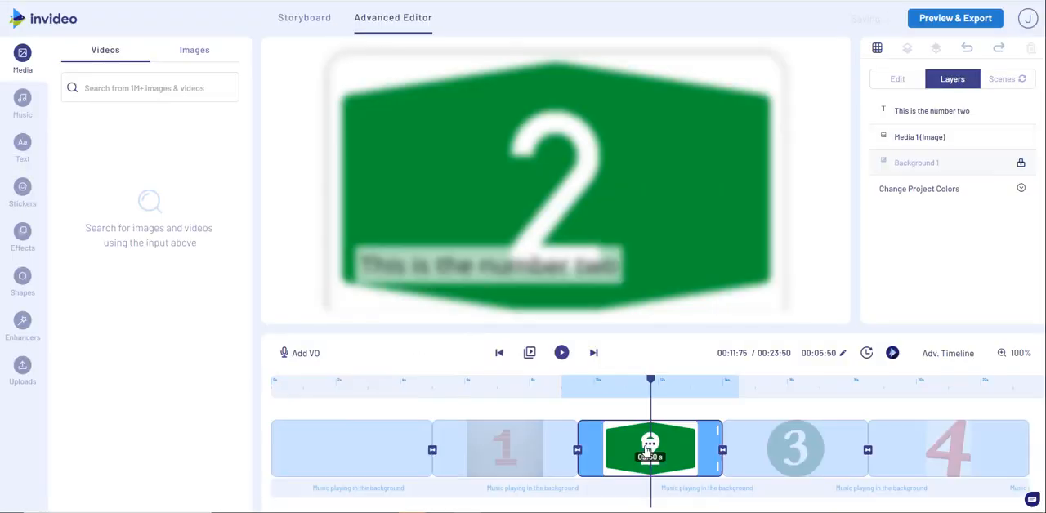
click(487, 275)
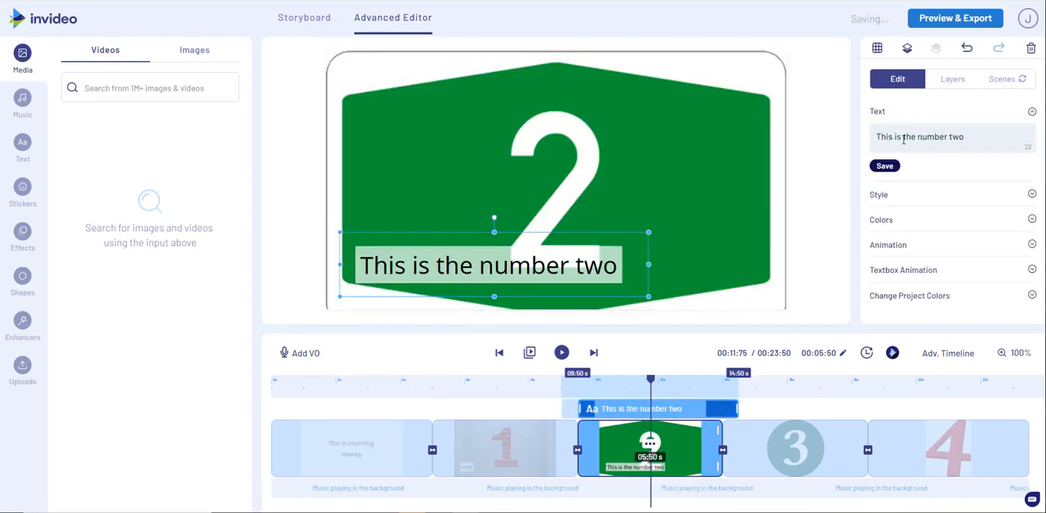
click(955, 77)
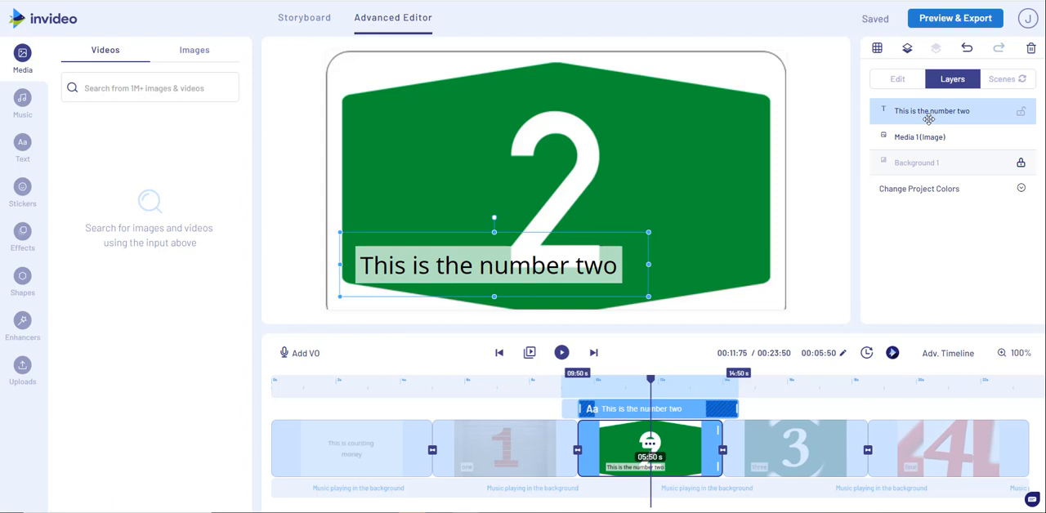
key(ctrl+c)
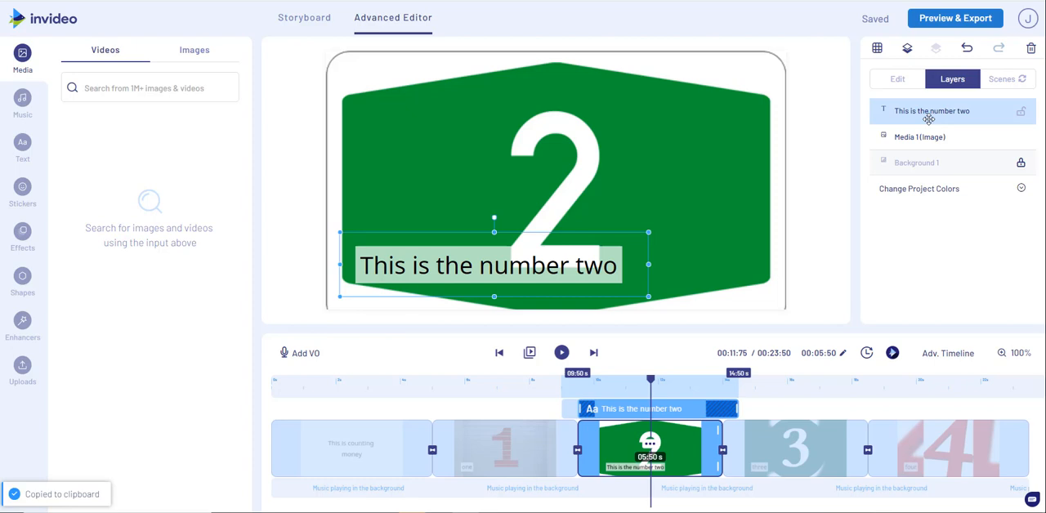
key(ctrl+v)
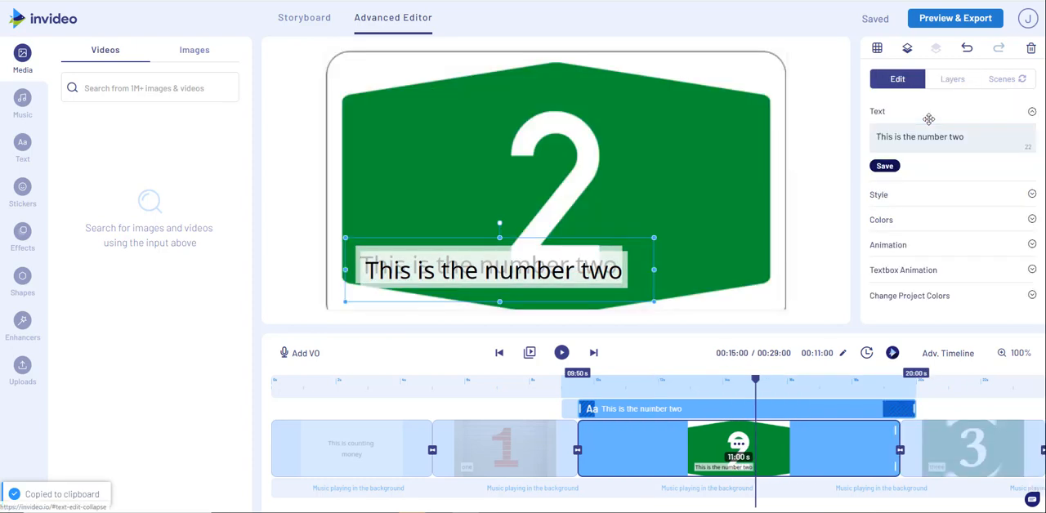
drag(552, 275, 543, 212)
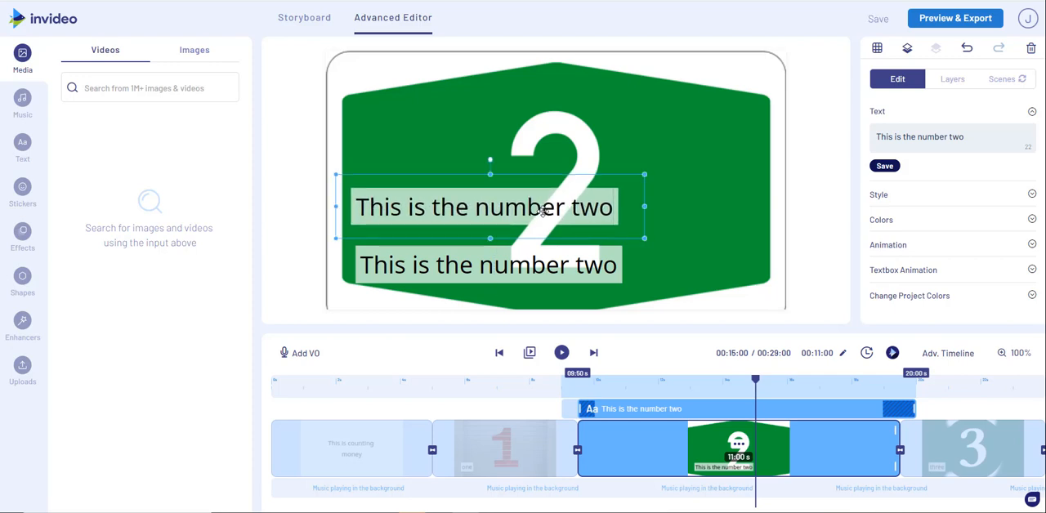
Shorten the upper text copy to "This is the".
double_click(471, 207)
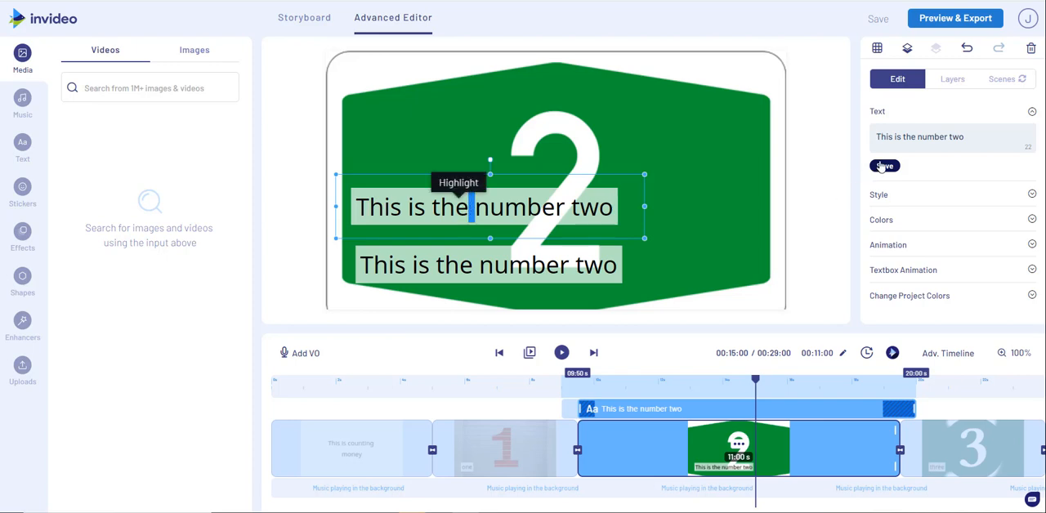
click(912, 139)
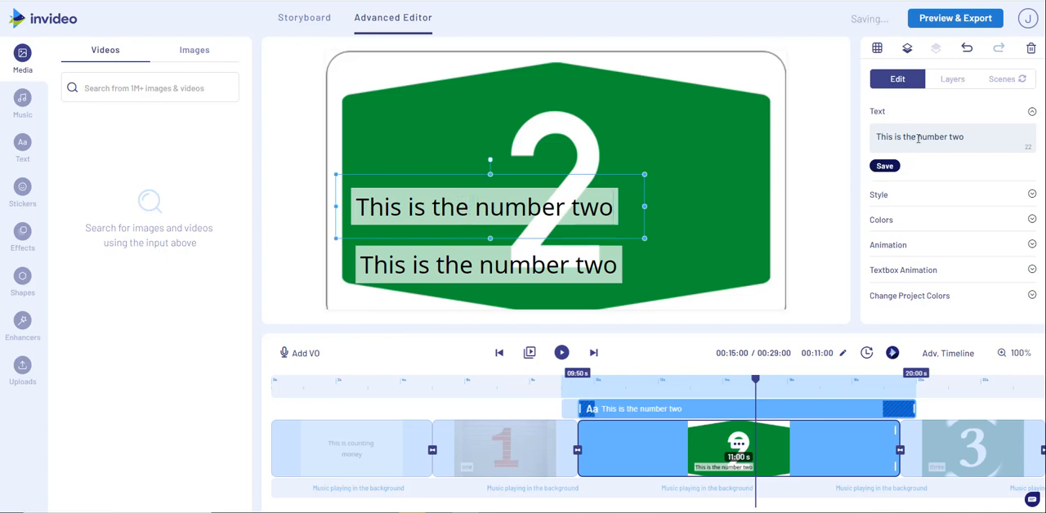
drag(923, 139, 961, 140)
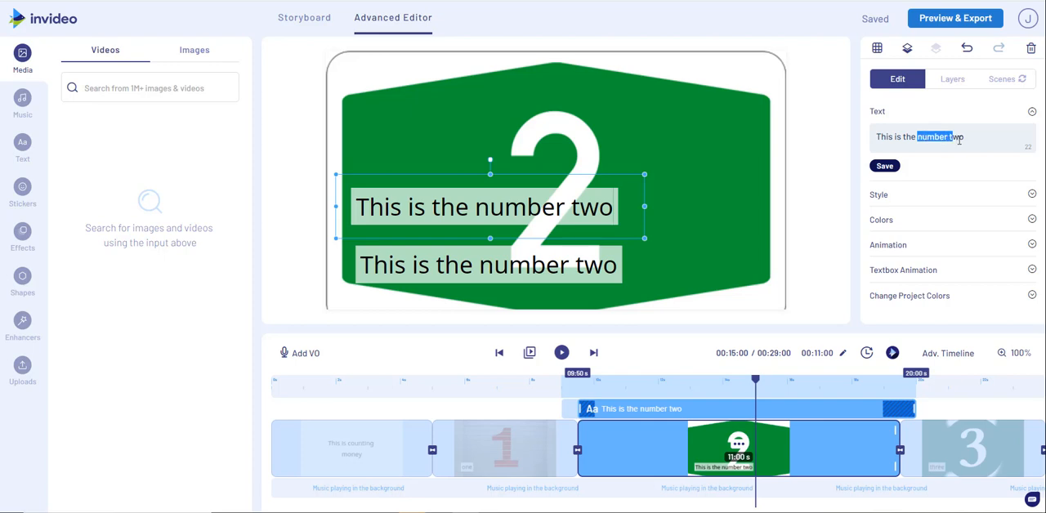
key(BackSpace)
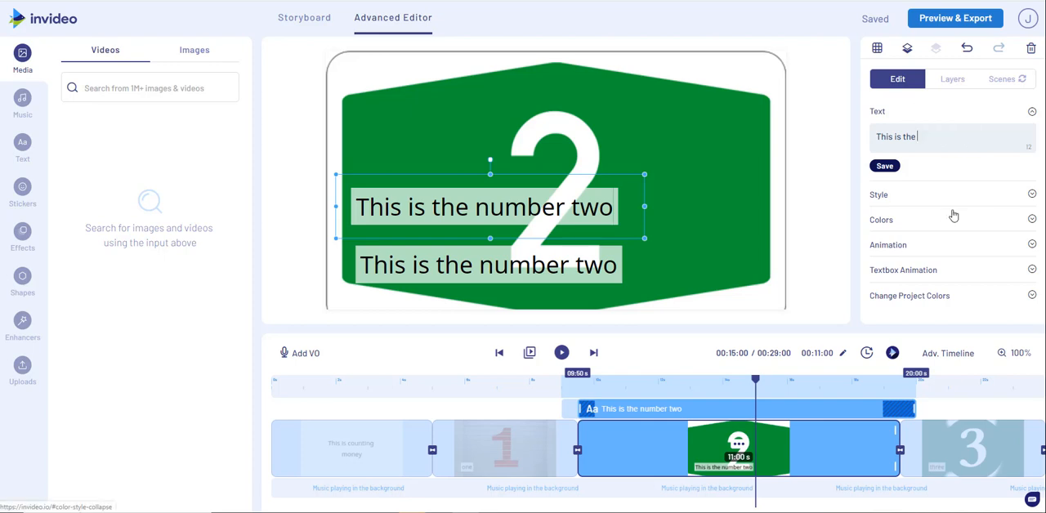
Shorten the lower text to "number two" and save it.
click(595, 268)
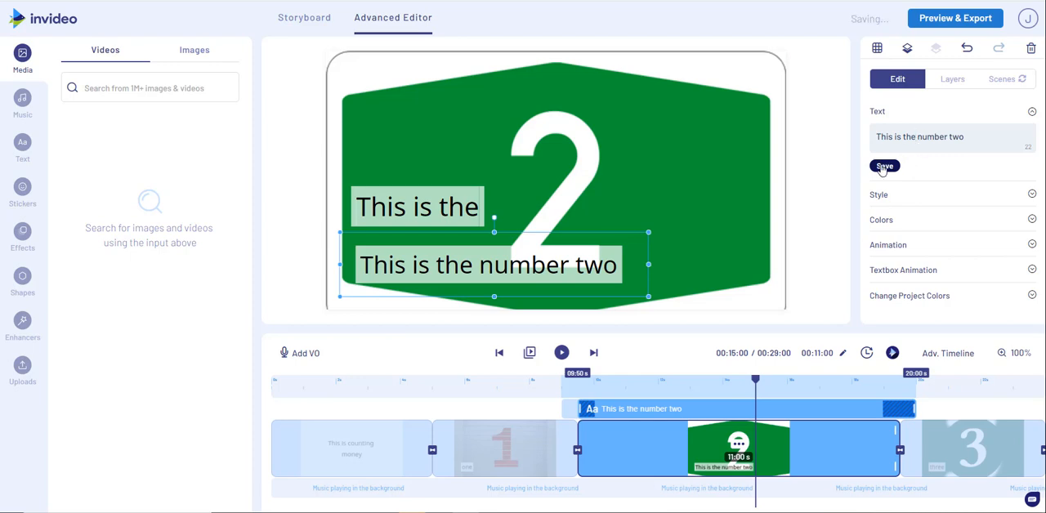
click(918, 136)
key(BackSpace)
key(BackSpace)
key(BackSpace)
key(BackSpace)
key(BackSpace)
key(BackSpace)
key(BackSpace)
key(BackSpace)
key(BackSpace)
key(BackSpace)
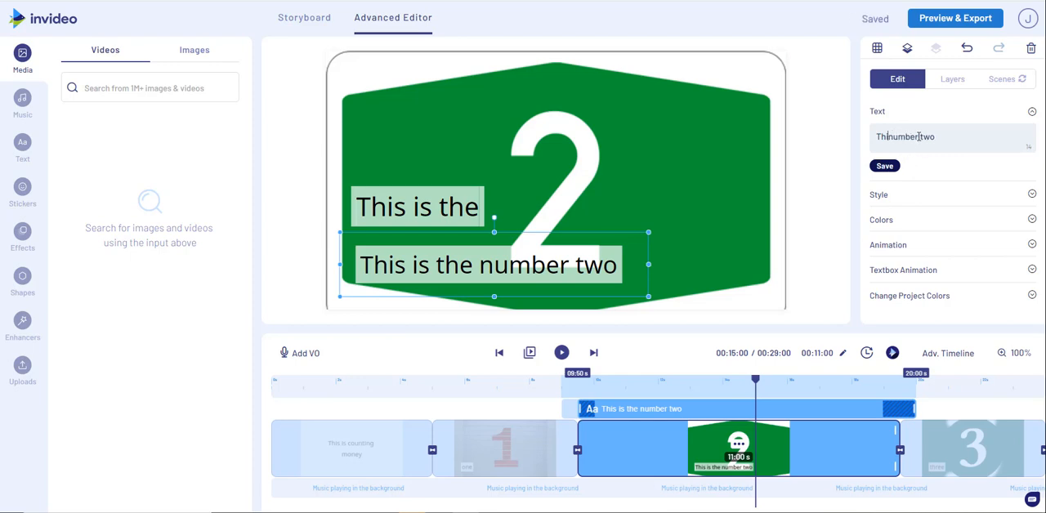
key(BackSpace)
key(BackSpace)
key(BackSpace)
key(BackSpace)
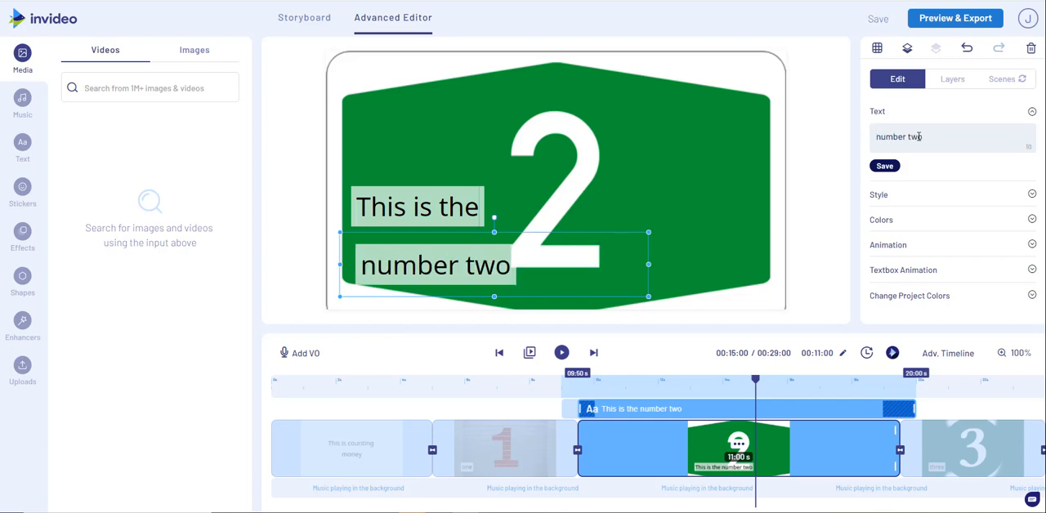
click(886, 166)
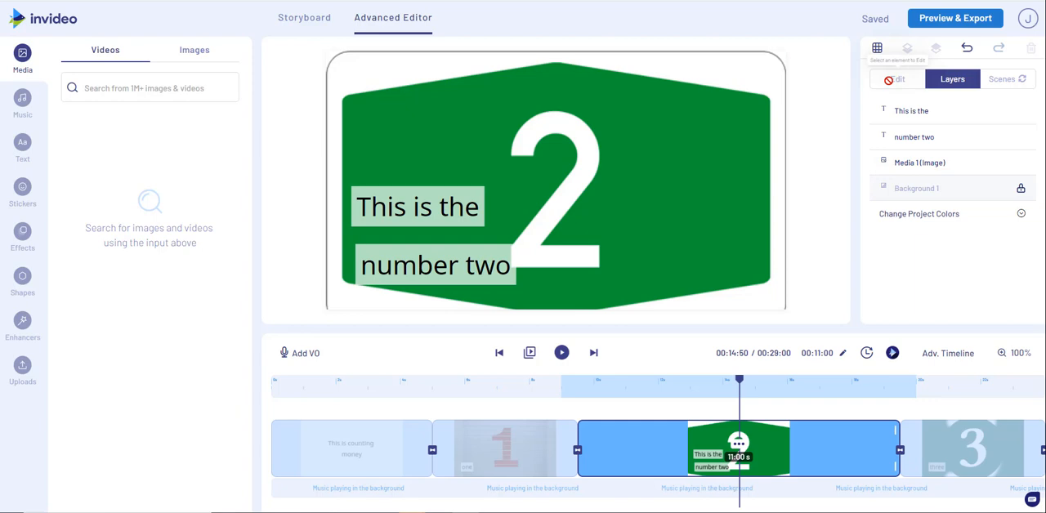
Highlight the word "two" in the "number two" text layer and open that layer's color settings.
click(911, 133)
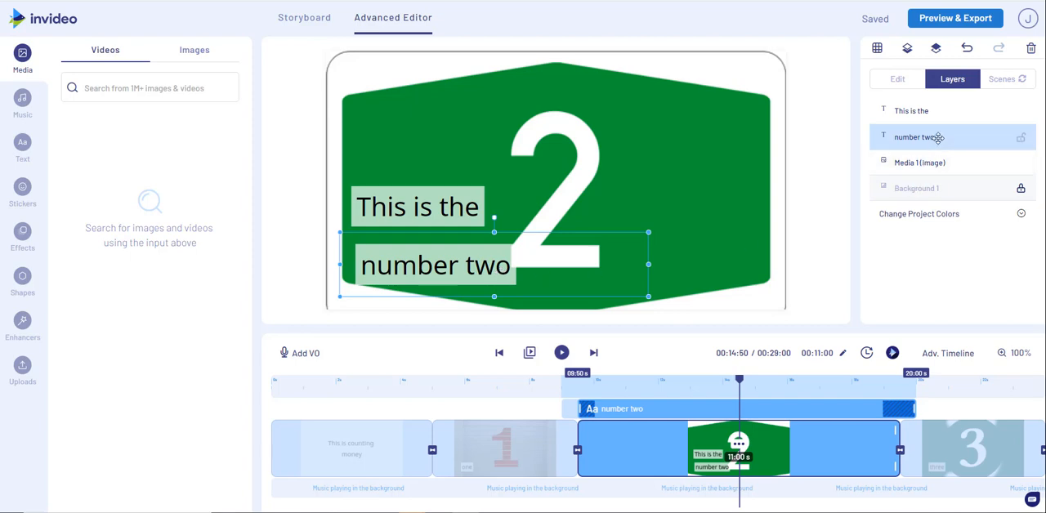
click(898, 85)
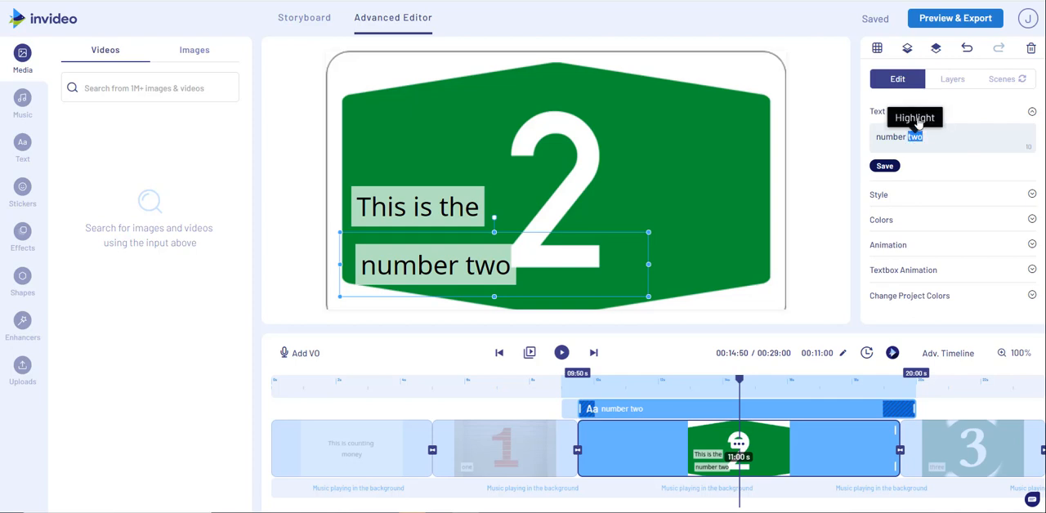
click(915, 118)
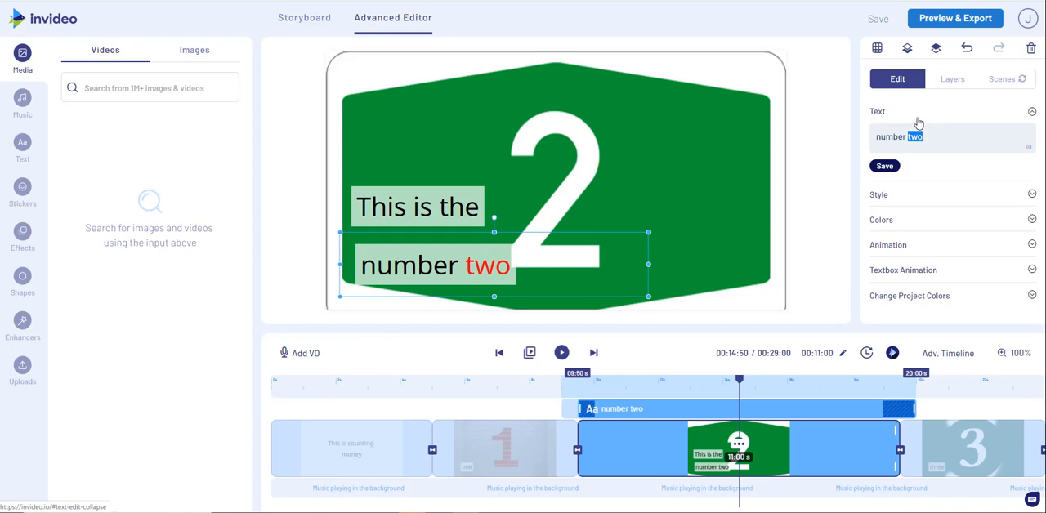
click(893, 224)
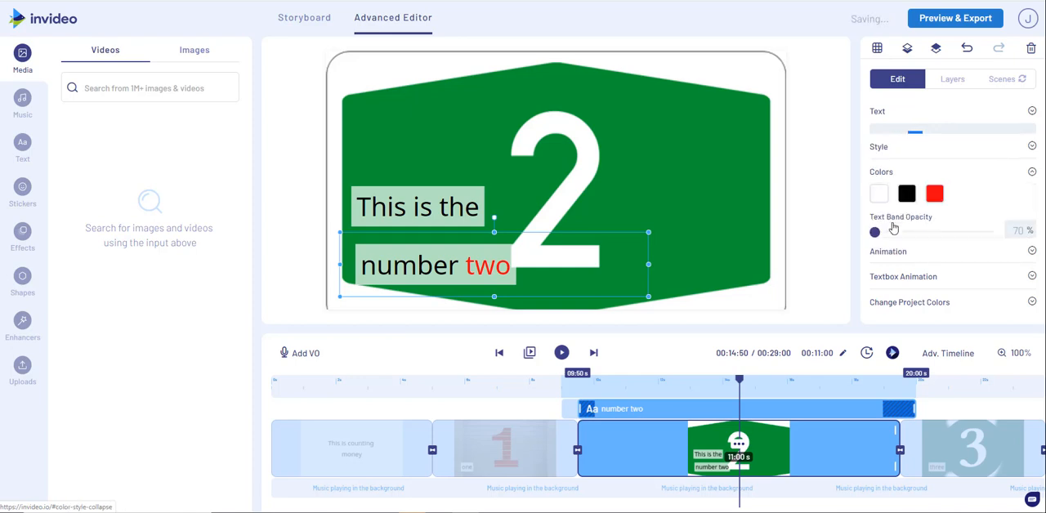
Set the highlight color of the word "two" in the "number two" text to the preset yellow.
click(936, 185)
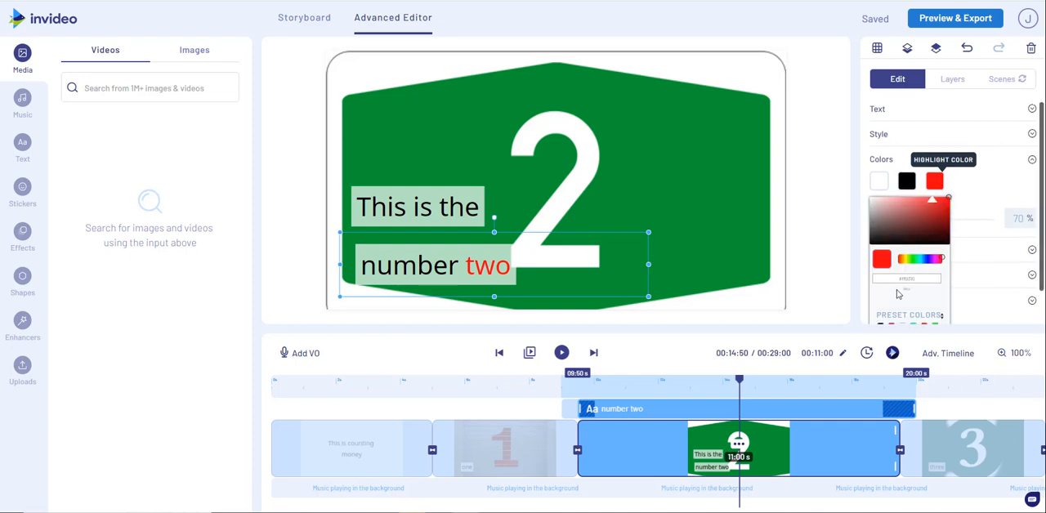
scroll(898, 294, down, 1)
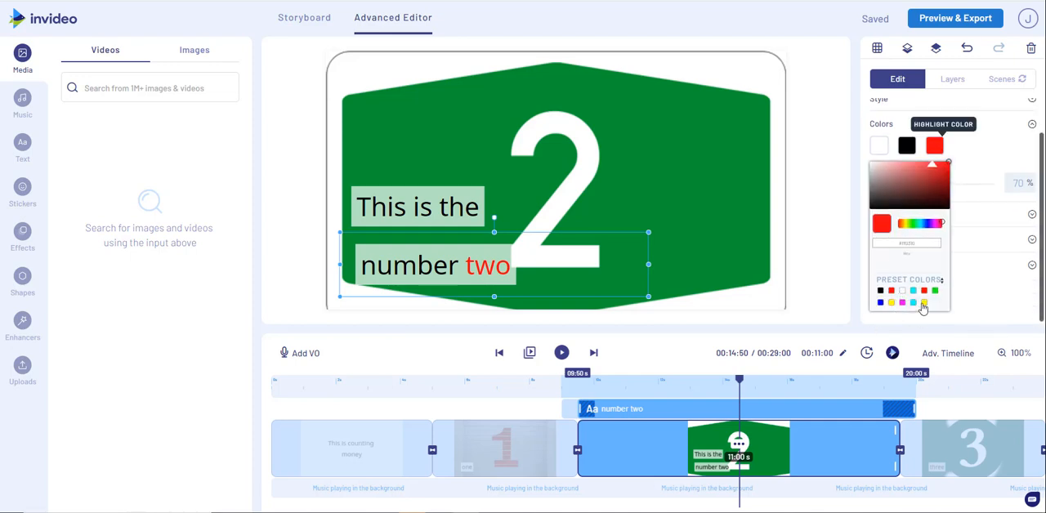
click(891, 303)
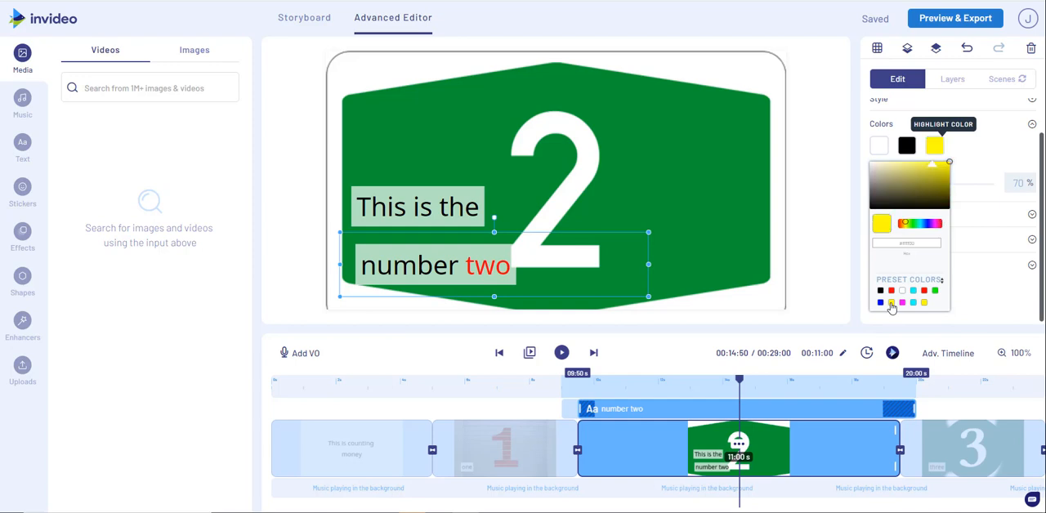
click(829, 262)
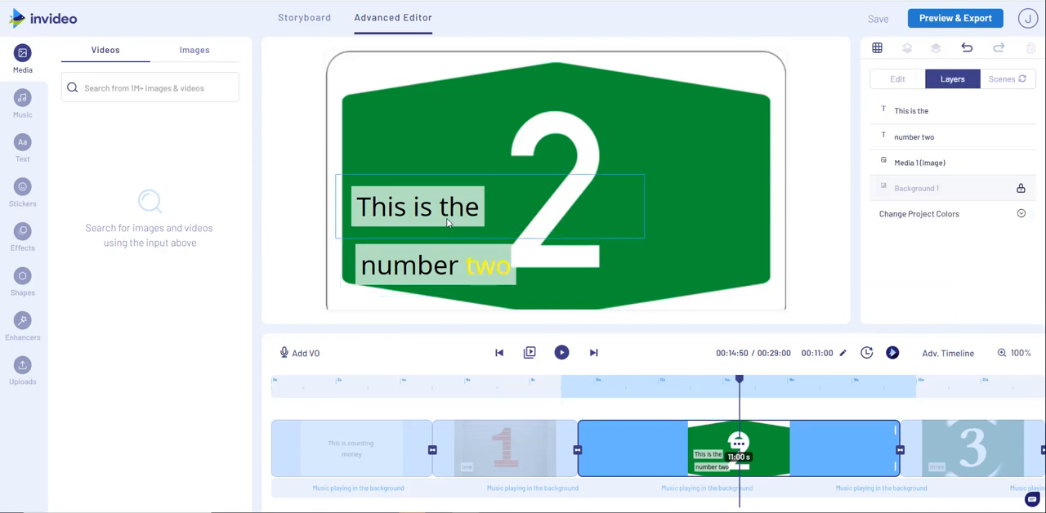
Move "number two" onto the "This is the" text and shorten the "This is the" layer in the advanced timeline to end at 14:00 s.
drag(432, 273, 426, 211)
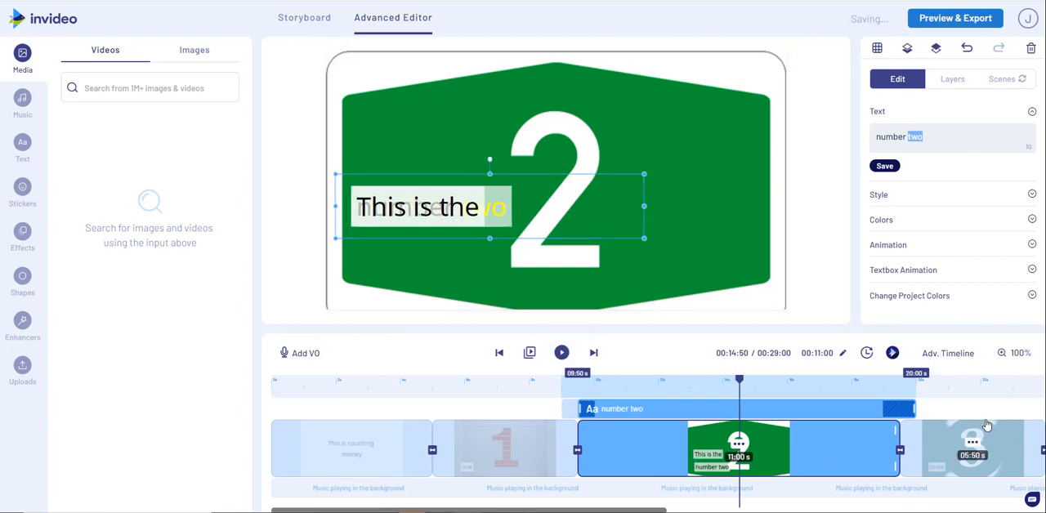
click(967, 354)
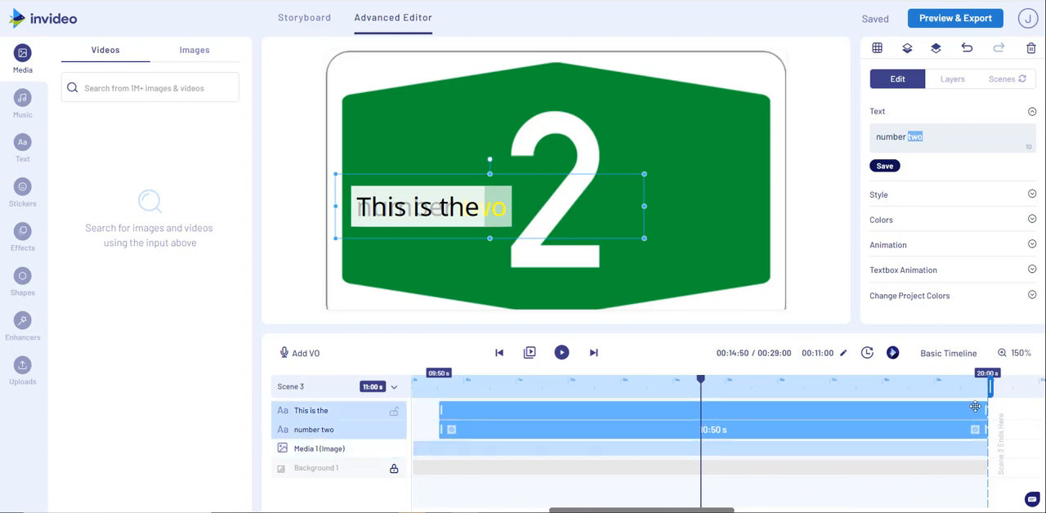
click(644, 408)
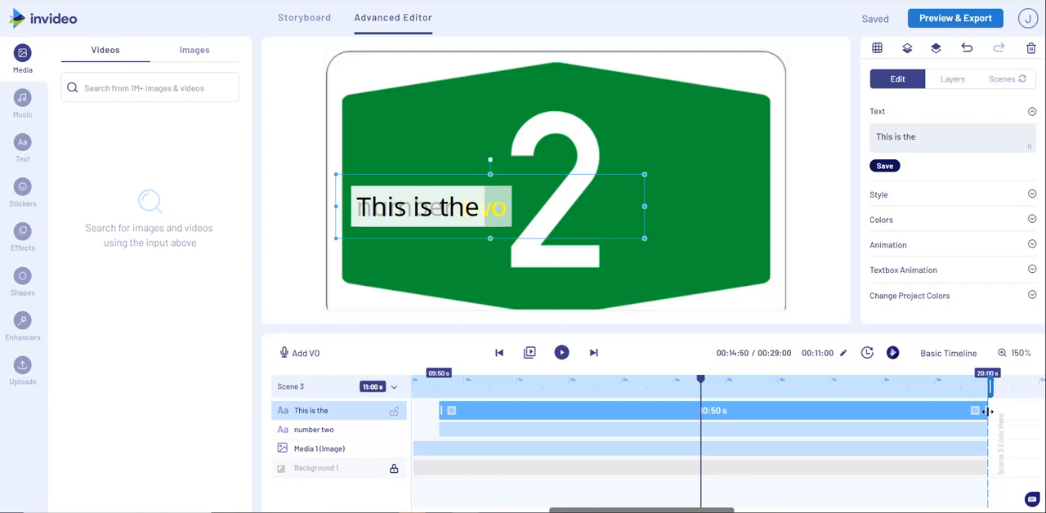
drag(986, 411, 677, 409)
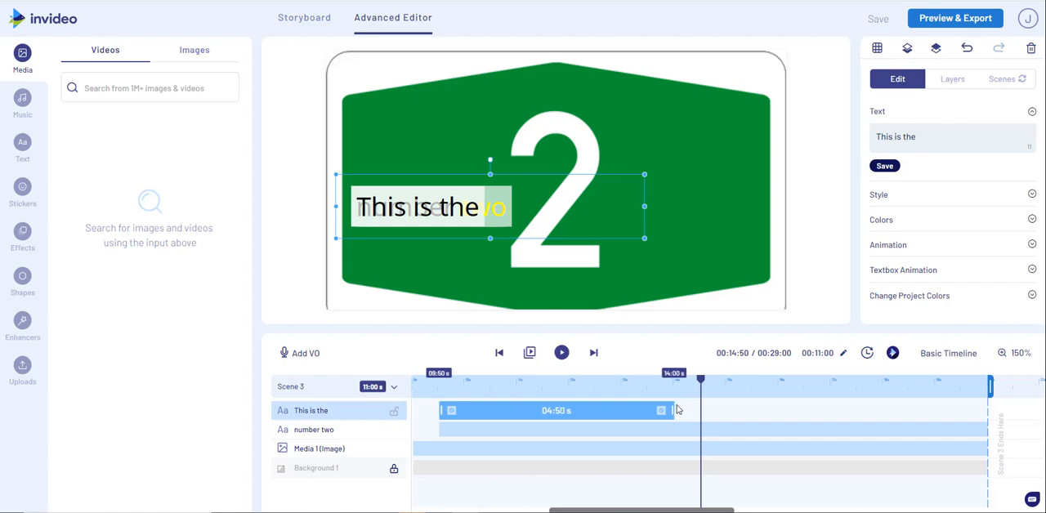
Trim the beginning of the "number two" layer so it starts at 14:00 s, and play the scene.
click(645, 430)
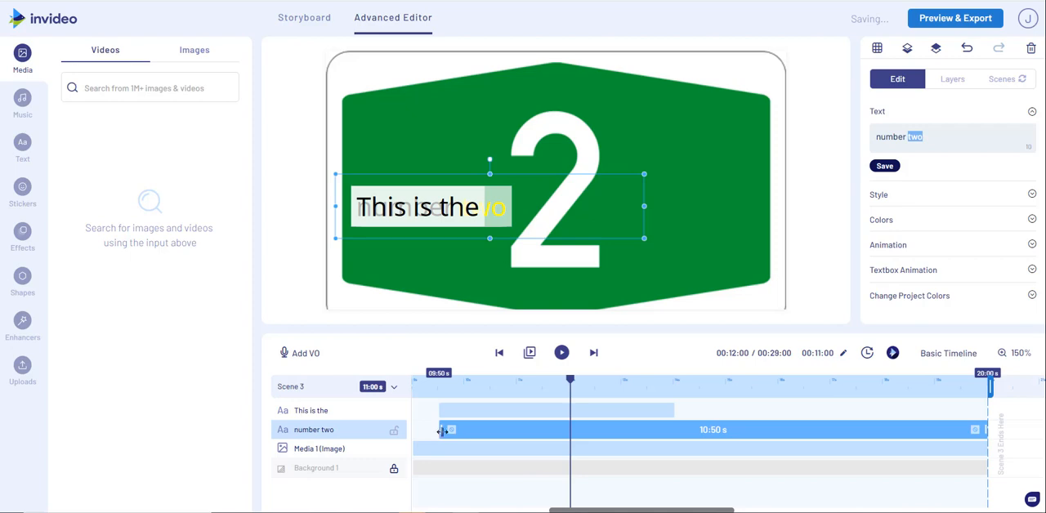
drag(442, 431, 674, 437)
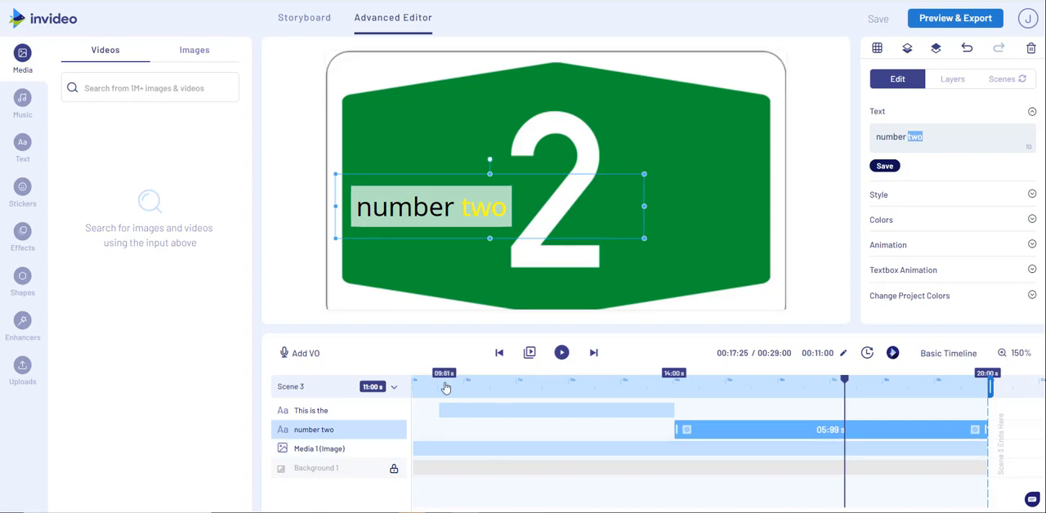
click(562, 352)
Move the "number two" text down to the lower edge of the green sign and scrub through the scene.
drag(442, 211, 438, 252)
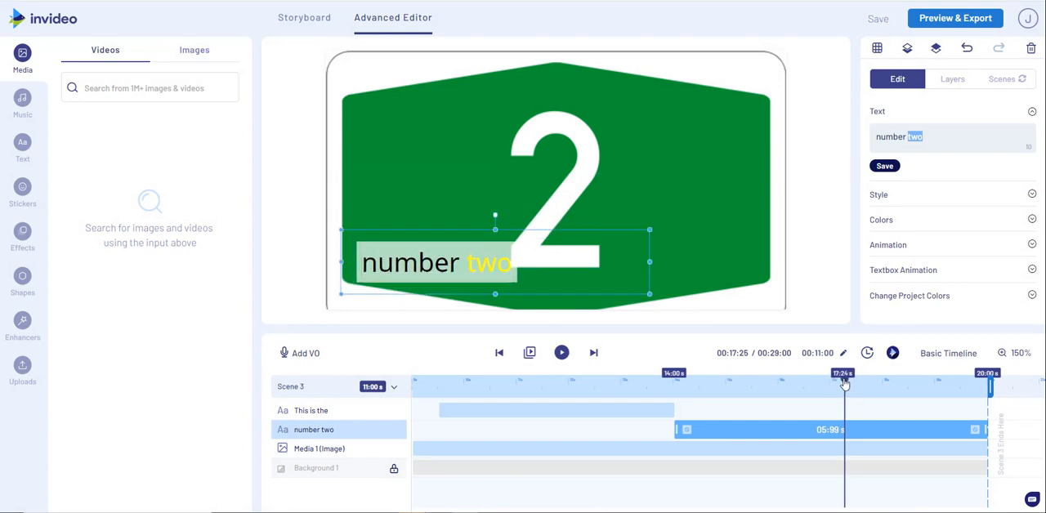
click(868, 390)
drag(703, 391, 602, 379)
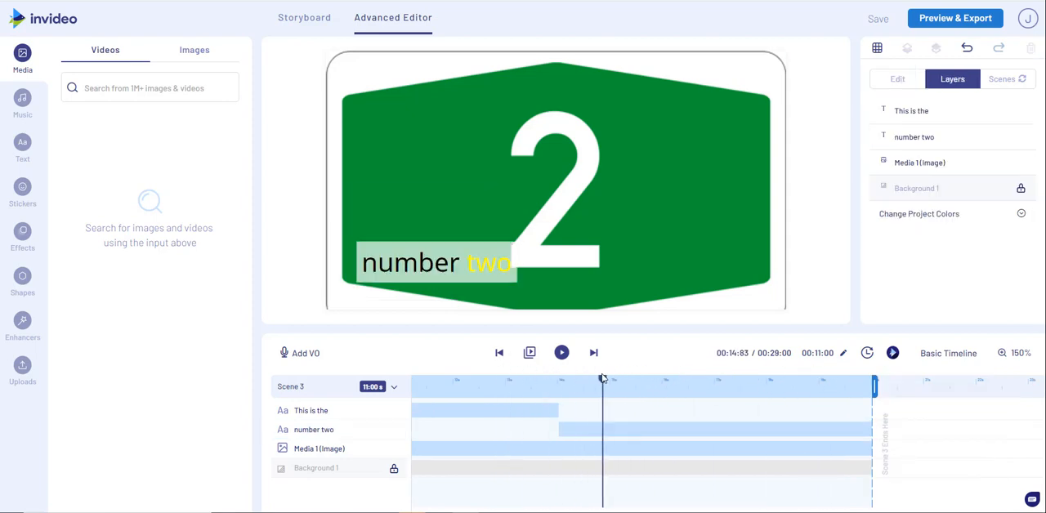
Show the alignment grid in the basic timeline view and reposition the "number two" text against its lines, slightly higher on the sign.
click(439, 264)
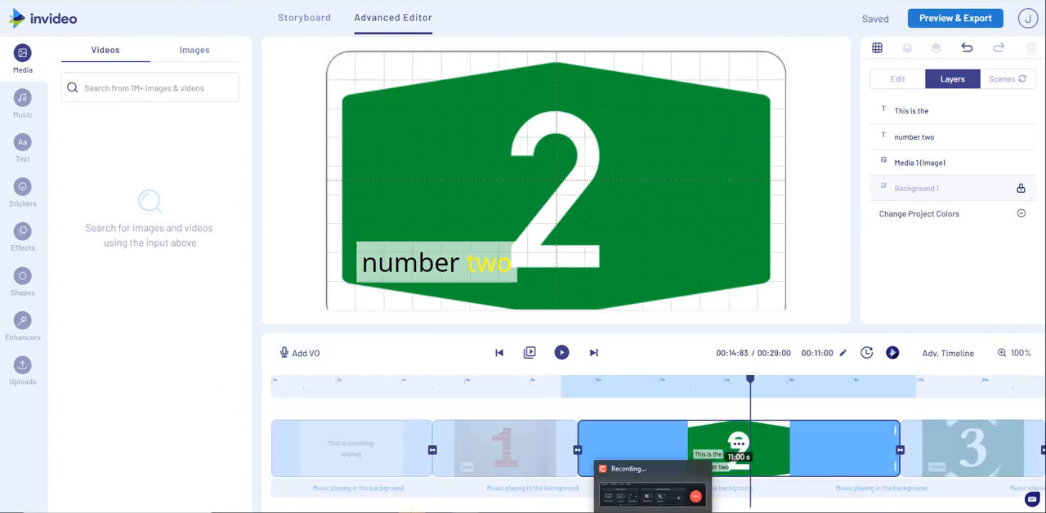
click(878, 49)
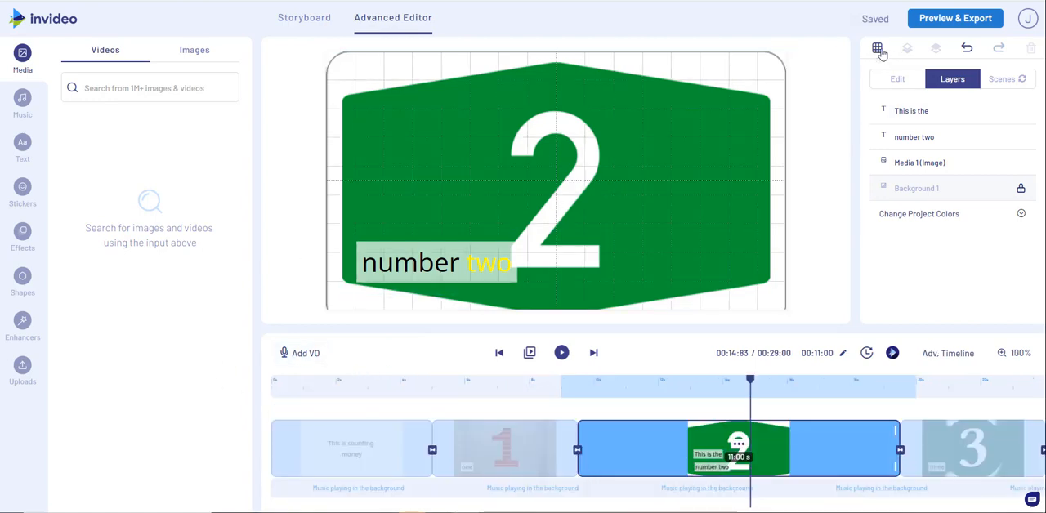
click(432, 264)
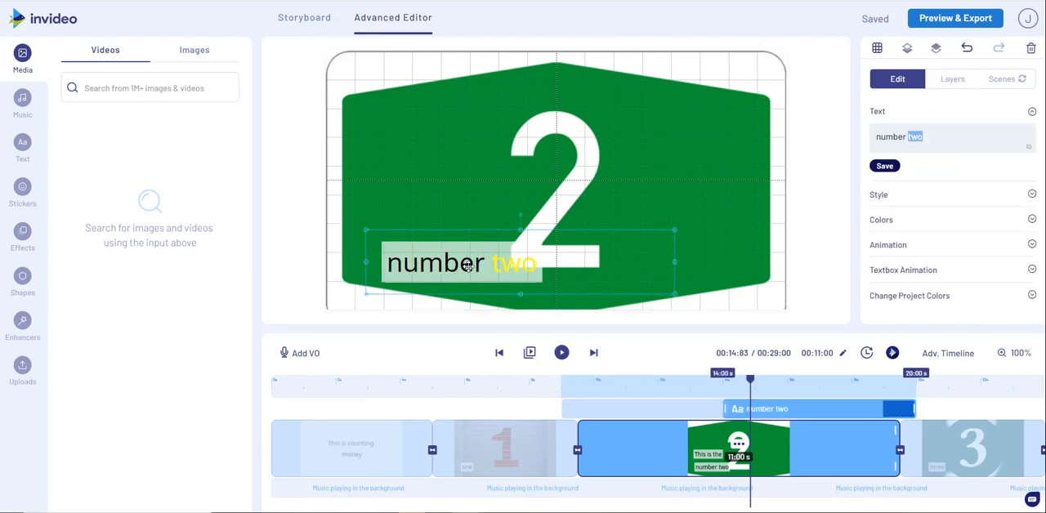
drag(432, 264, 454, 255)
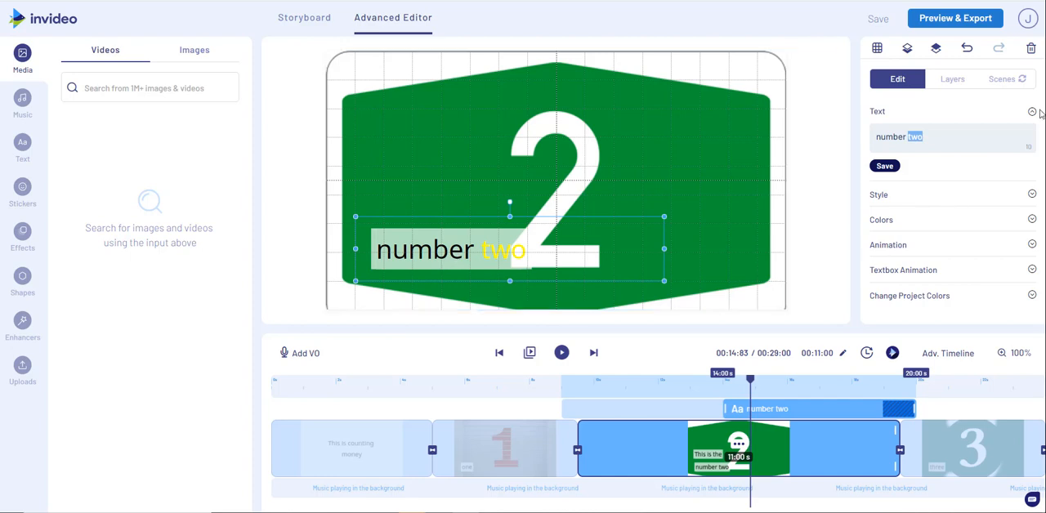
Select the "This is the" layer and move its text to the same grid position as "number two".
click(953, 79)
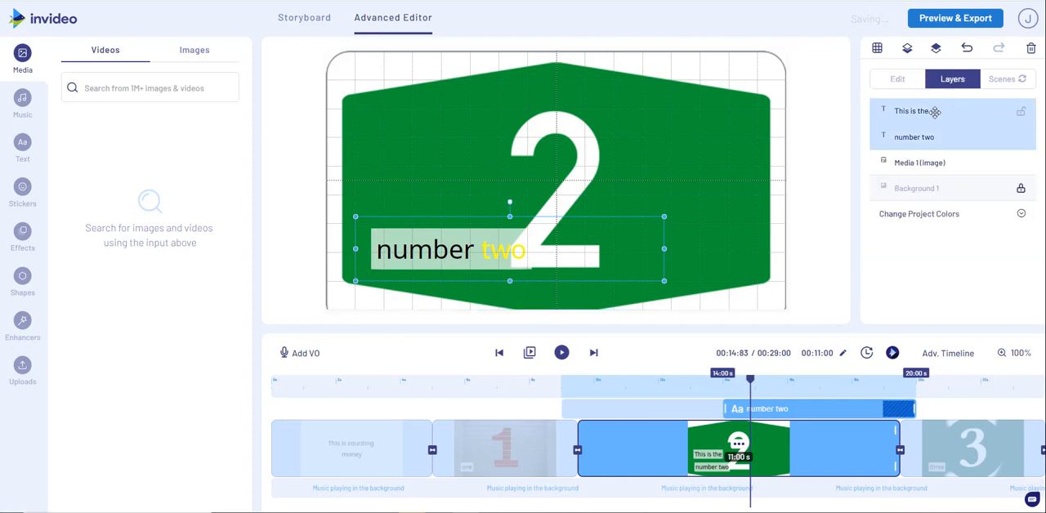
click(935, 110)
drag(419, 210, 436, 253)
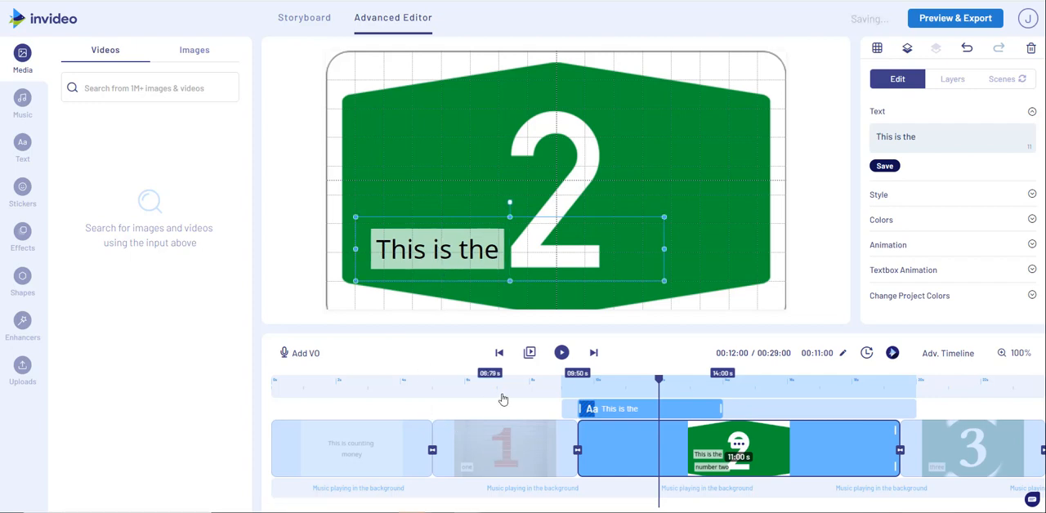
Scrub back and forth around the 14 s mark to compare the positions of the two texts.
click(773, 391)
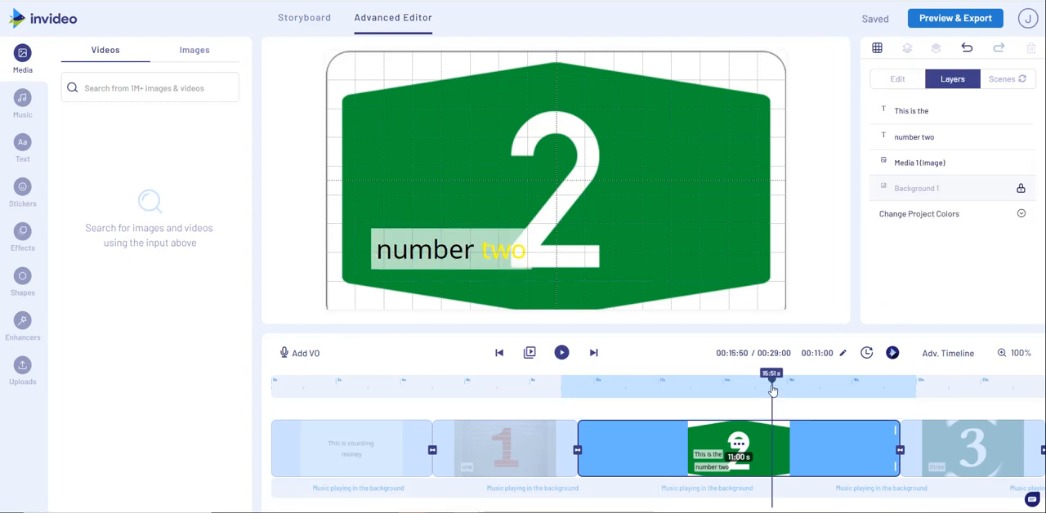
click(674, 391)
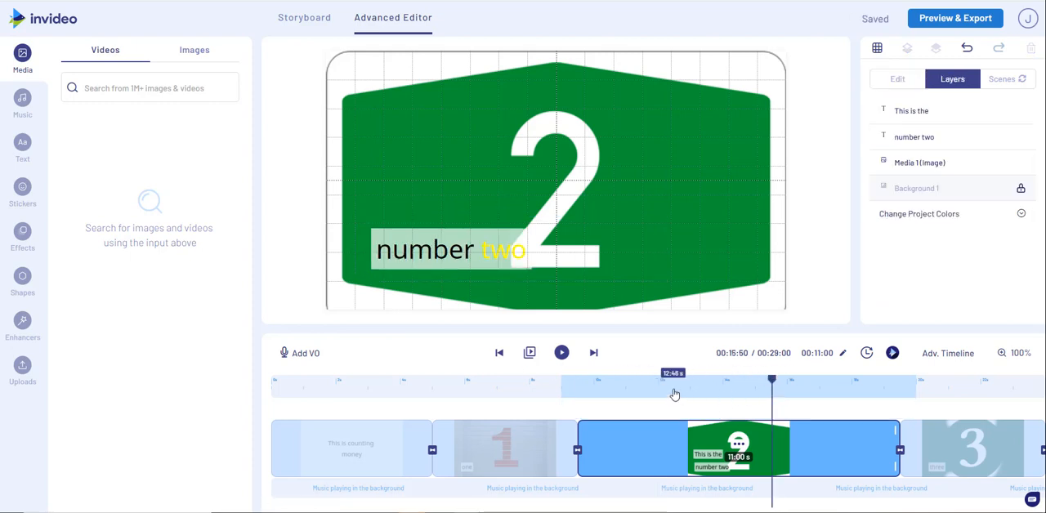
click(766, 390)
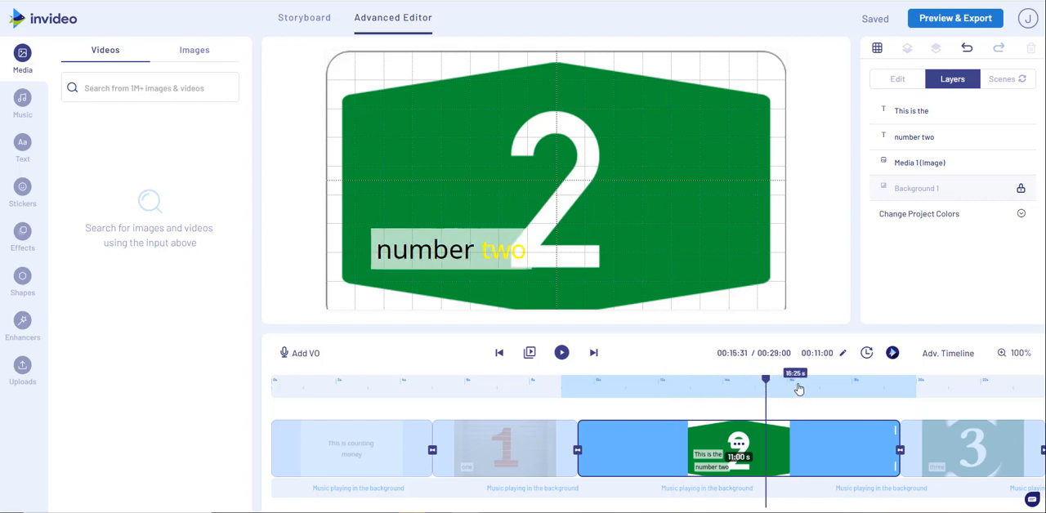
click(800, 389)
click(725, 387)
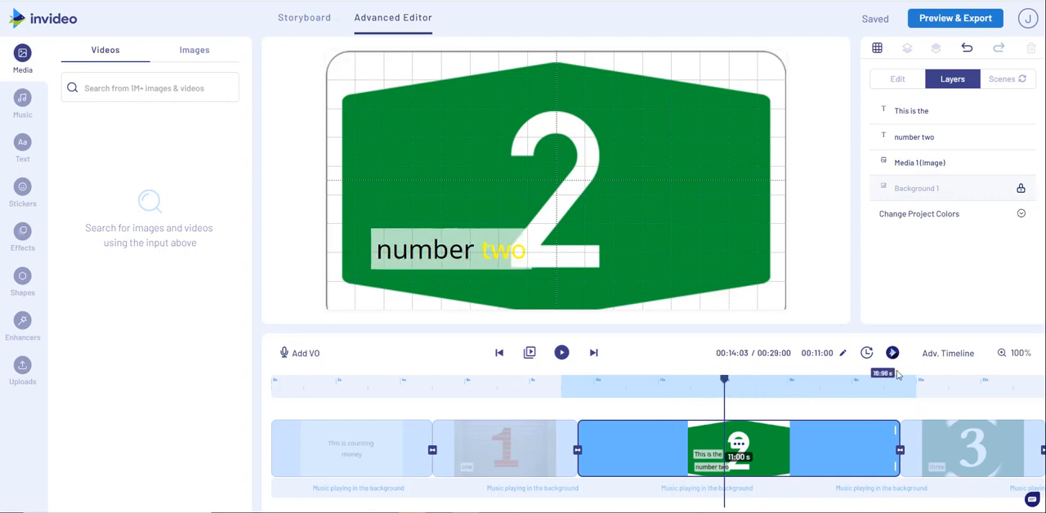
Open the advanced timeline of Scene 3 and scrub across both text layers to check the change from one to the other.
click(948, 355)
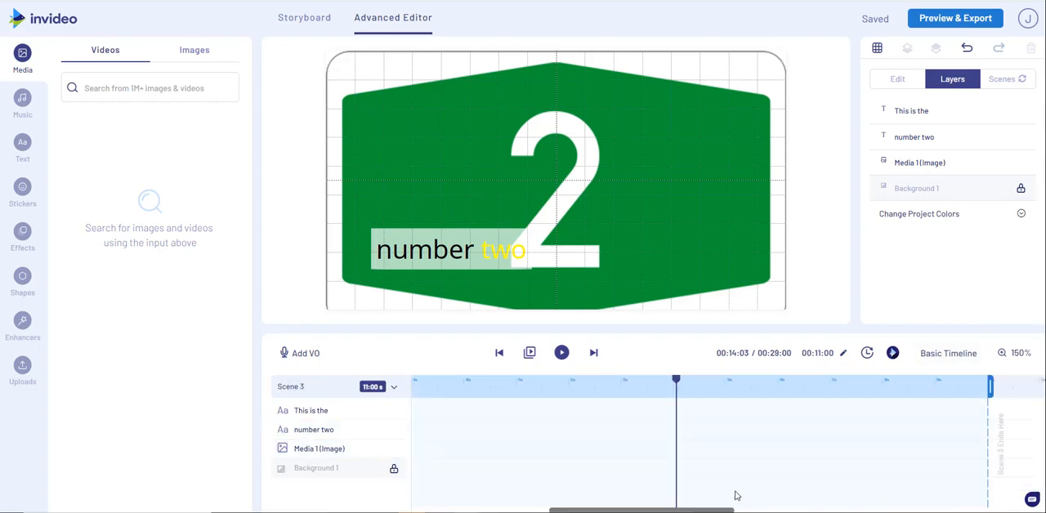
click(562, 395)
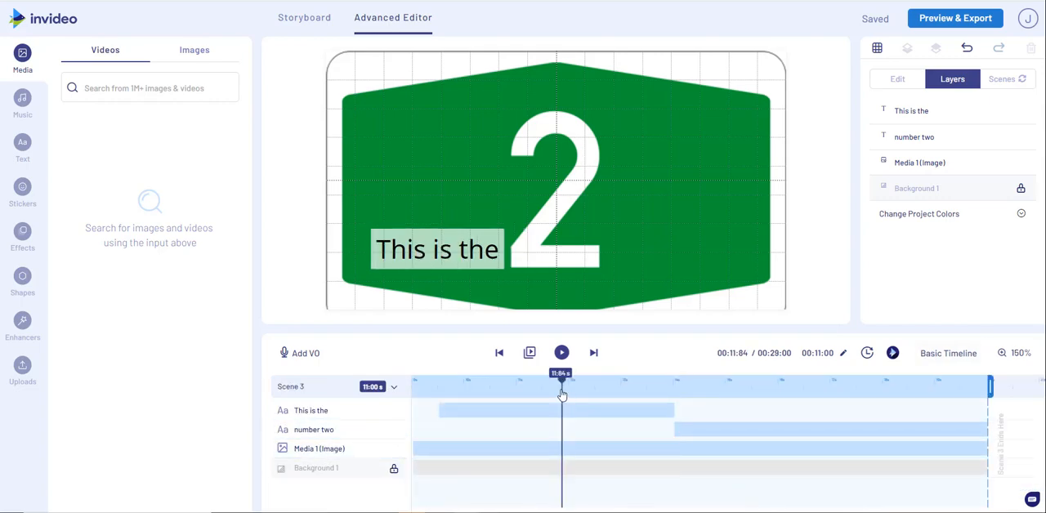
click(654, 412)
click(821, 406)
click(804, 388)
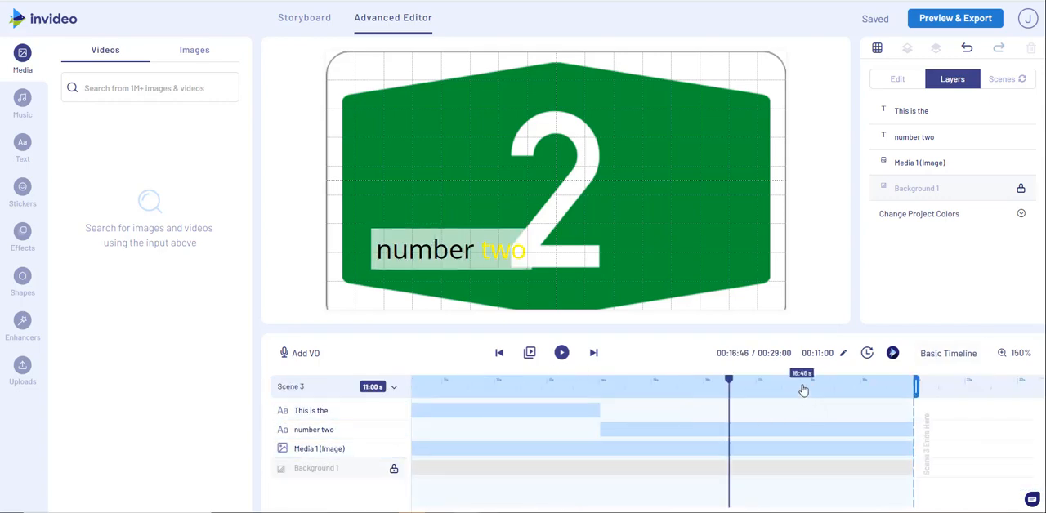
click(500, 391)
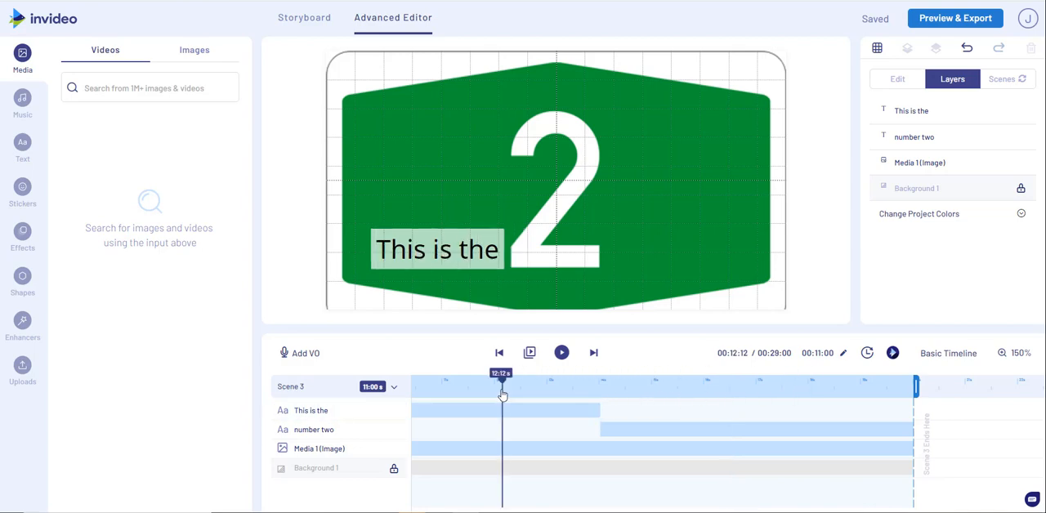
click(728, 396)
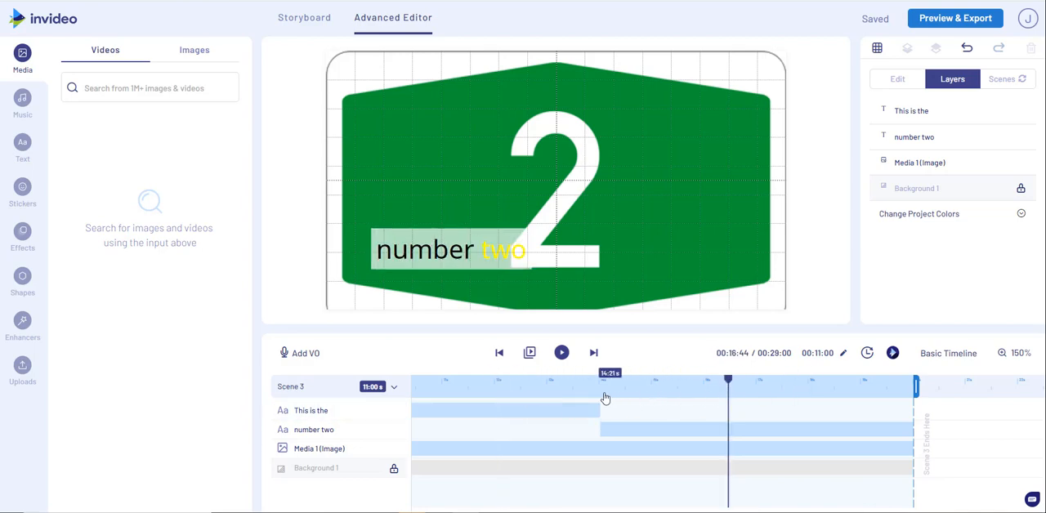
click(541, 397)
click(683, 396)
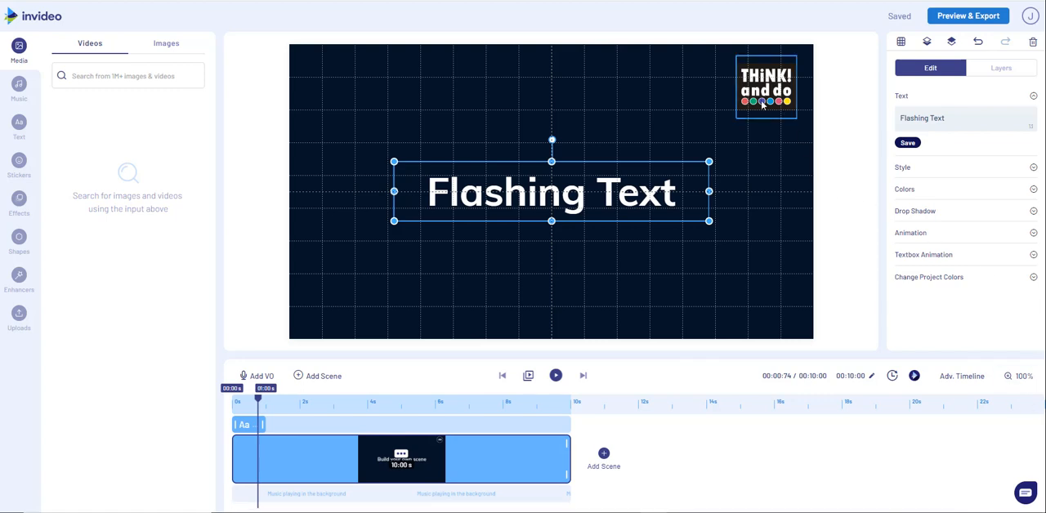
In the "Flashing Text" project, hide the grid and select the topmost "Flashing Text" layer from the layer list.
click(901, 42)
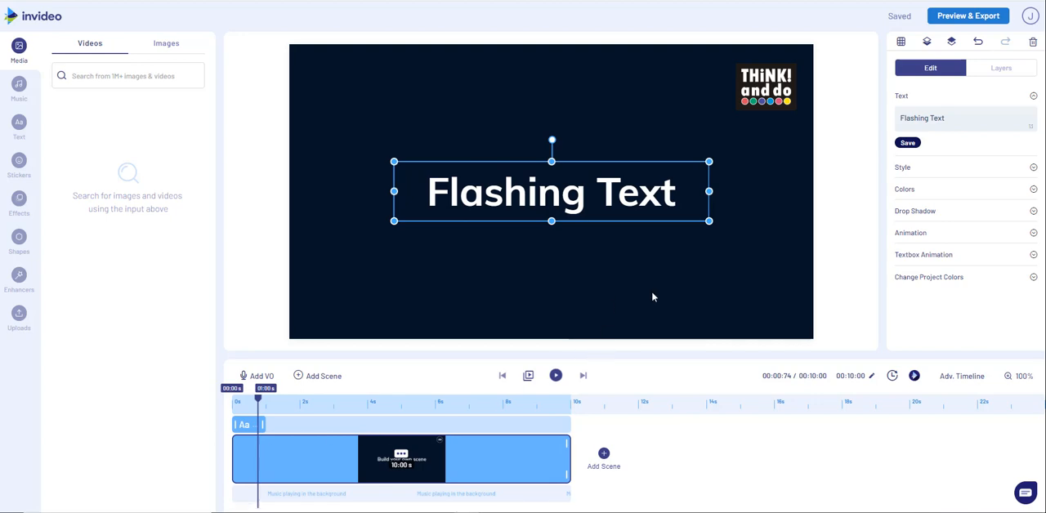
click(1001, 68)
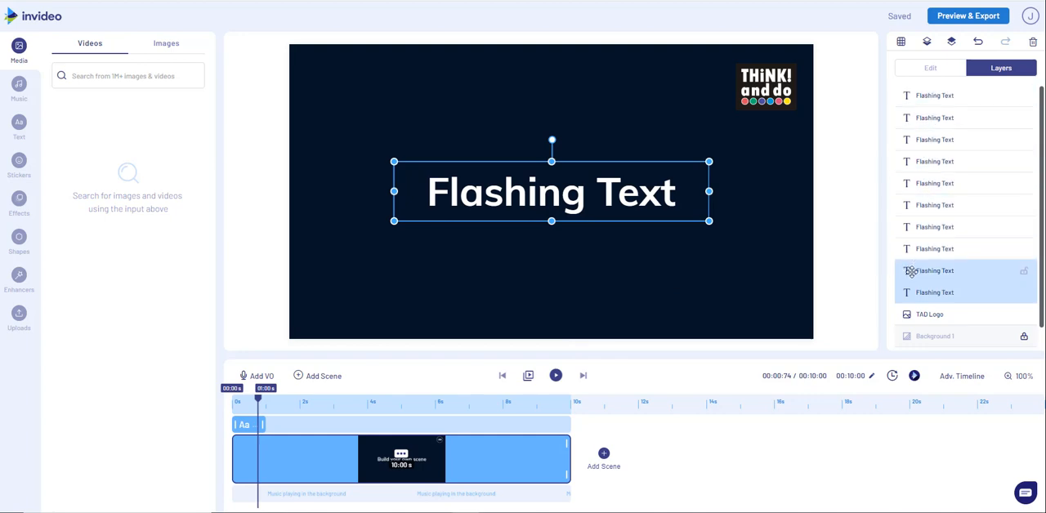
click(922, 97)
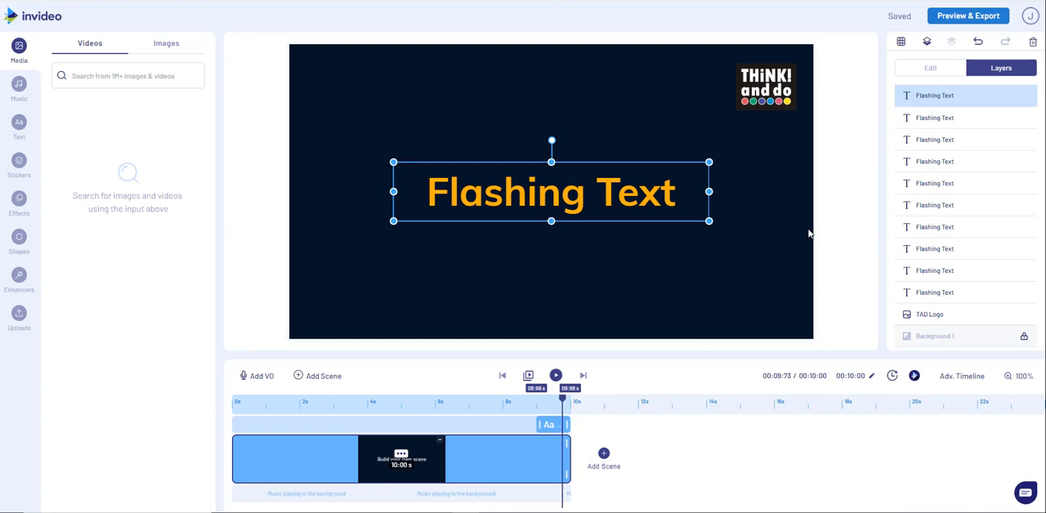
Duplicate the orange "Flashing Text" layer, place the copy exactly over the original, and show the grid to check its alignment.
key(ctrl+c)
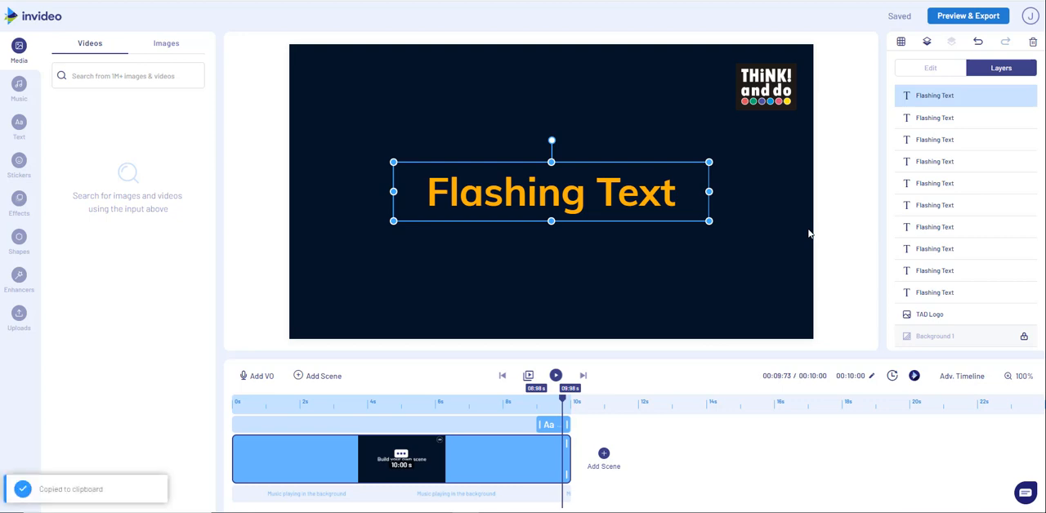
key(ctrl+v)
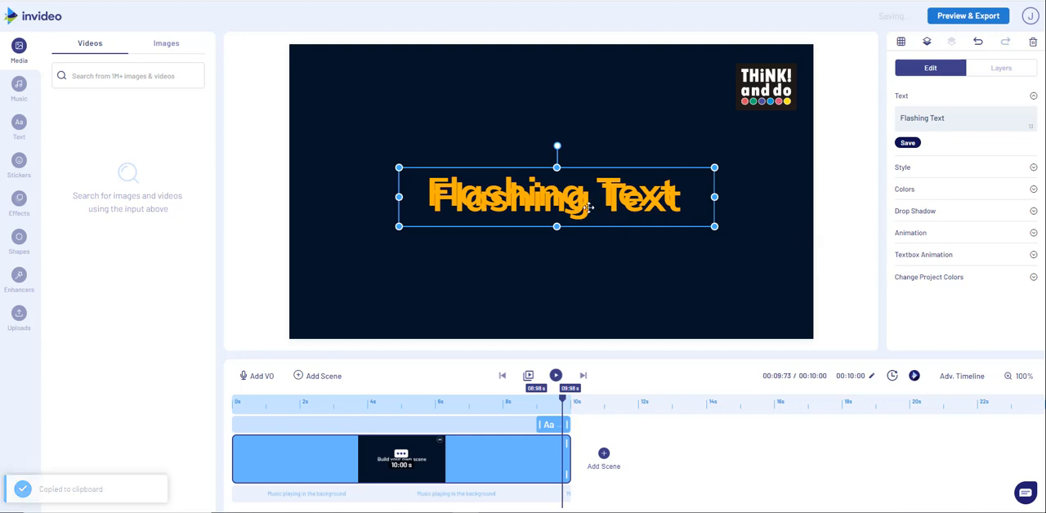
drag(588, 207, 583, 206)
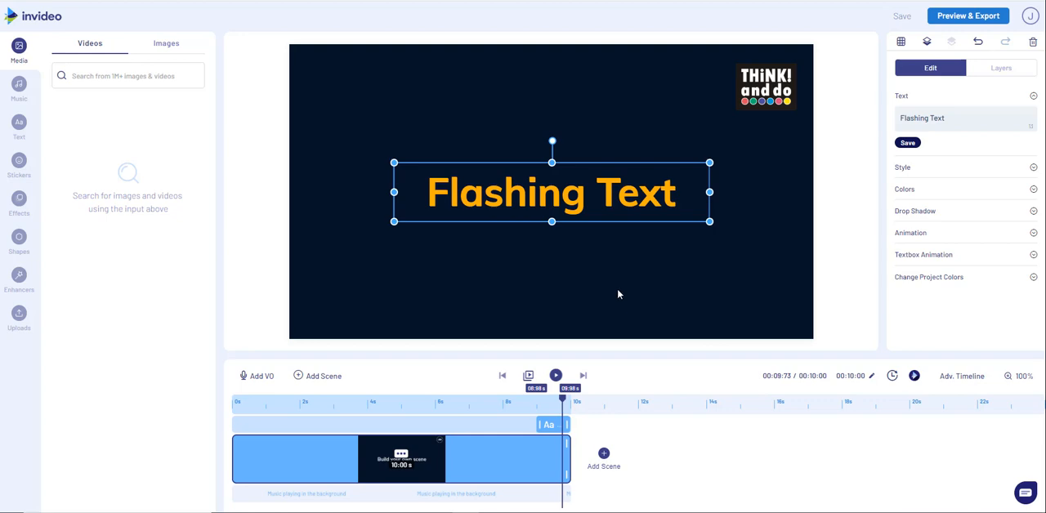
click(900, 43)
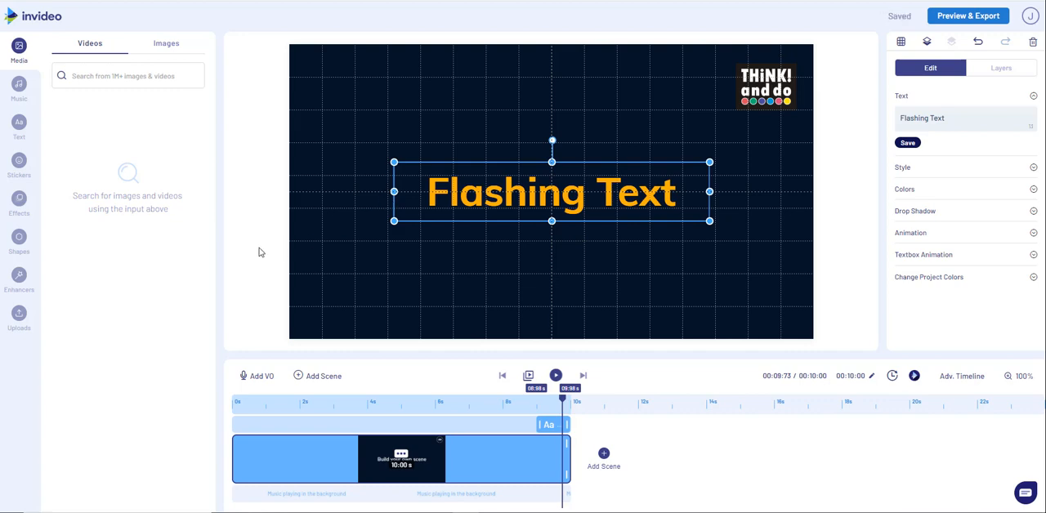
Delete the topmost duplicate "Flashing Text" layer and look through the remaining layers in the list.
click(991, 72)
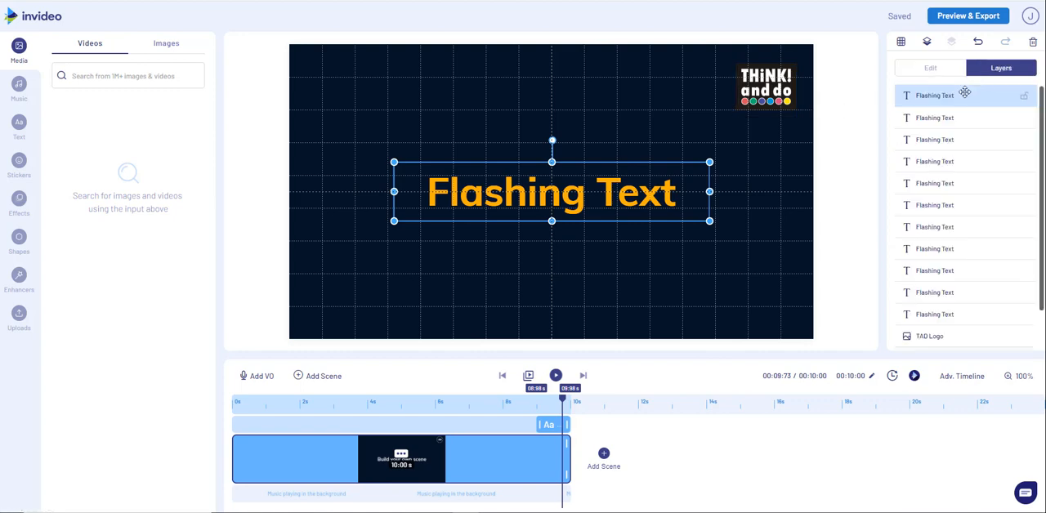
key(Delete)
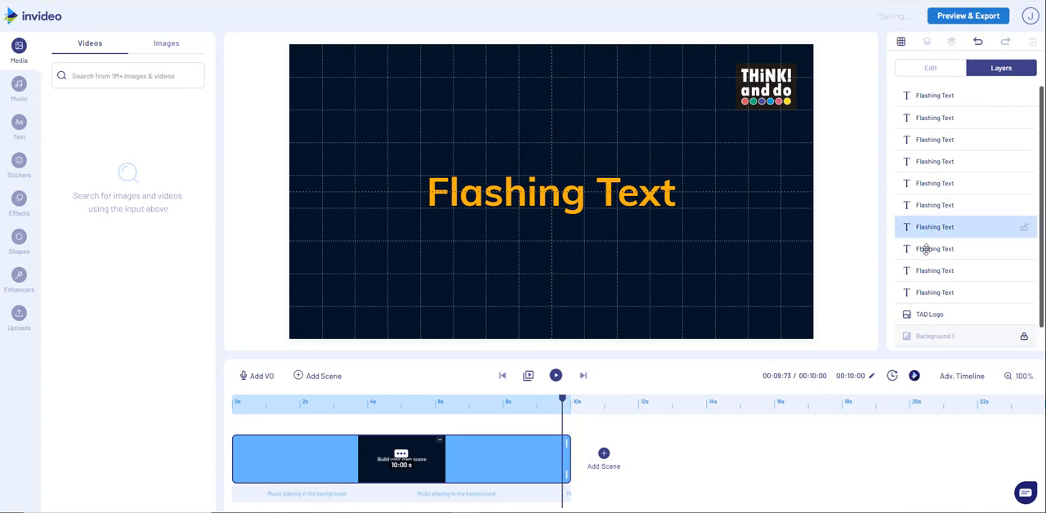
scroll(927, 213, down, 1)
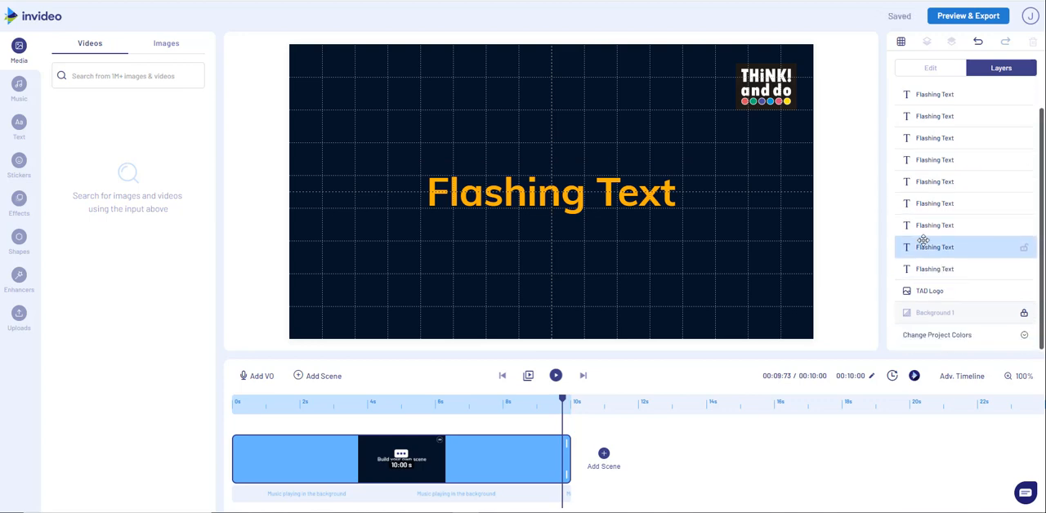
scroll(921, 236, up, 1)
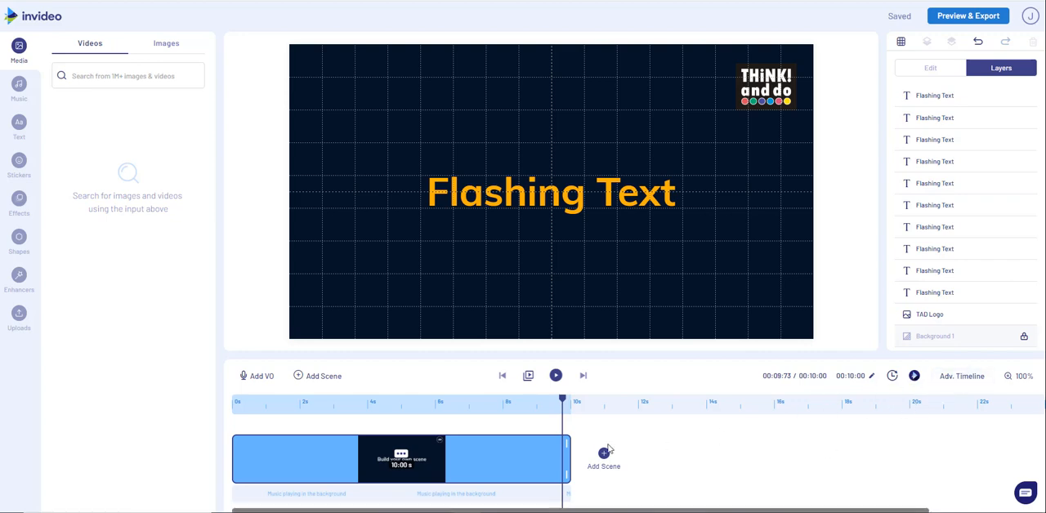
Move the playhead back near the scene's start and open the advanced timeline to examine the staggered text layers.
drag(564, 407, 231, 401)
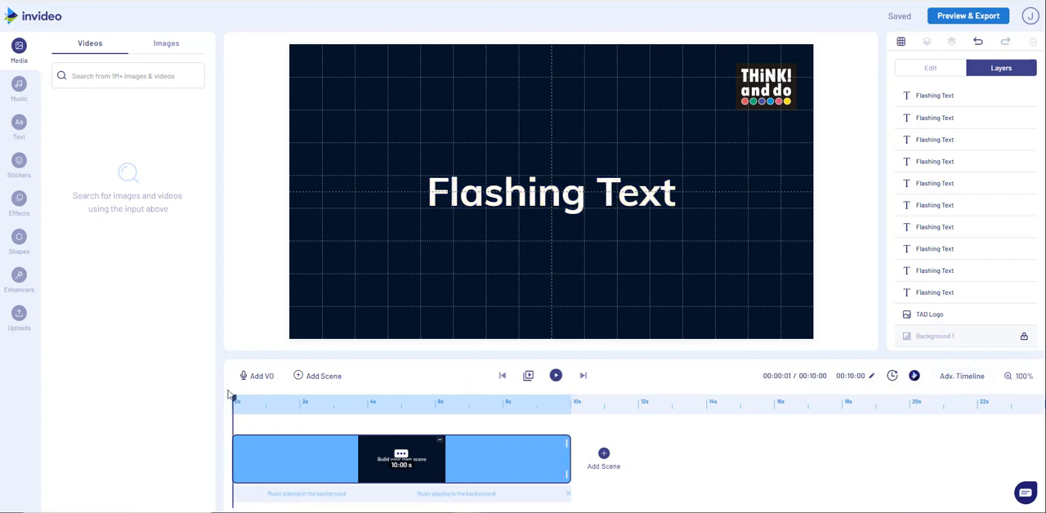
click(243, 403)
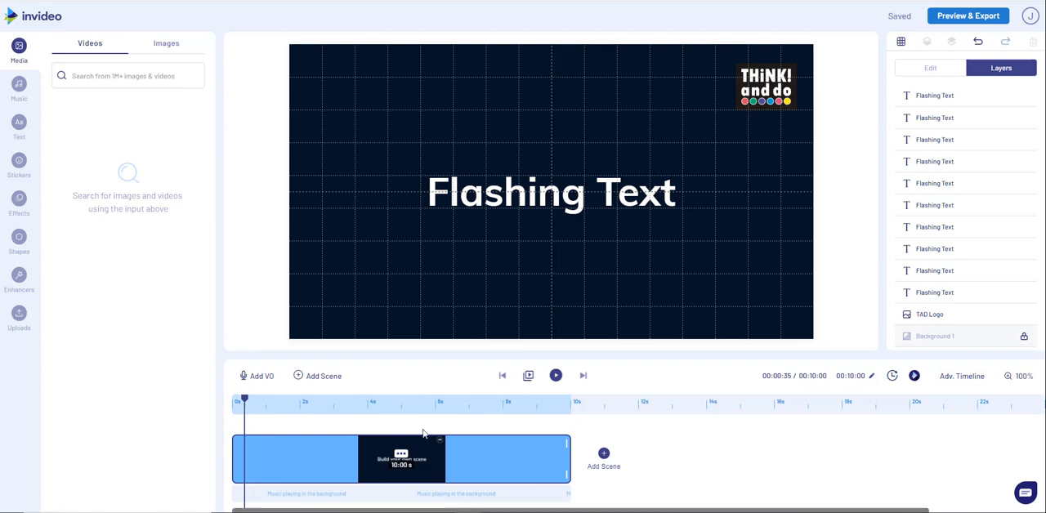
click(964, 377)
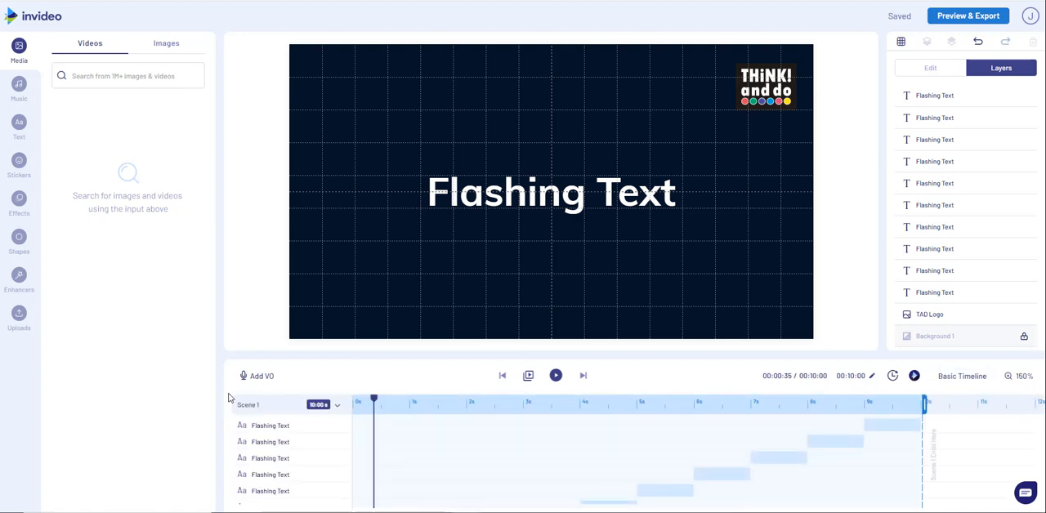
scroll(771, 448, down, 3)
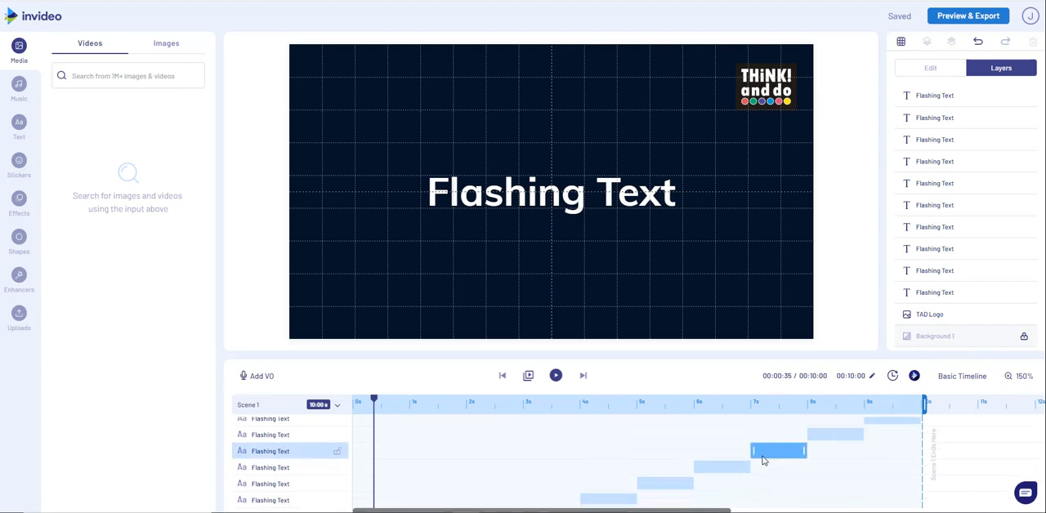
scroll(378, 465, up, 3)
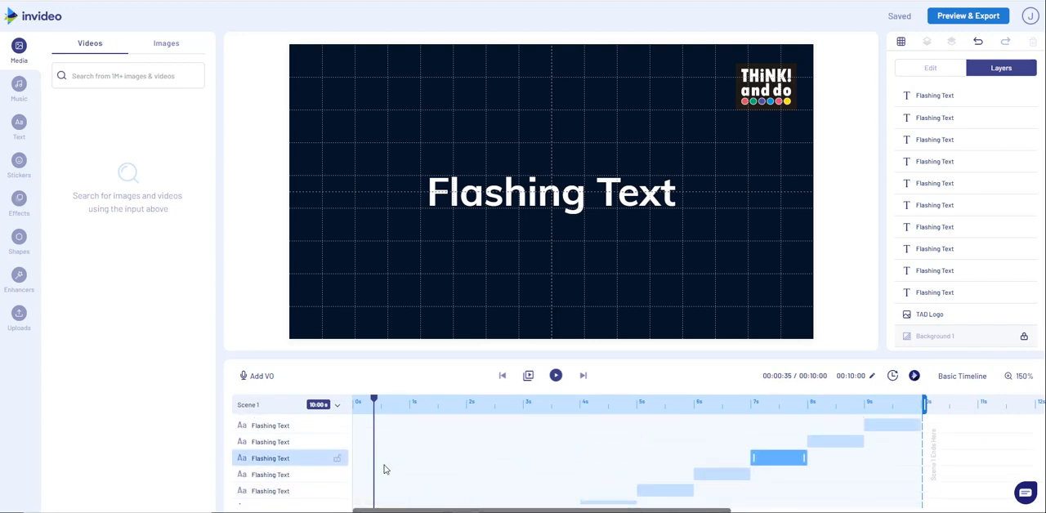
scroll(386, 470, down, 3)
Select the "Flashing Text" layers starting at about 1 s, 2 s and 3 s to compare their colors.
mouse_move(411, 452)
mouse_down()
mouse_move(547, 453)
mouse_move(422, 458)
mouse_up()
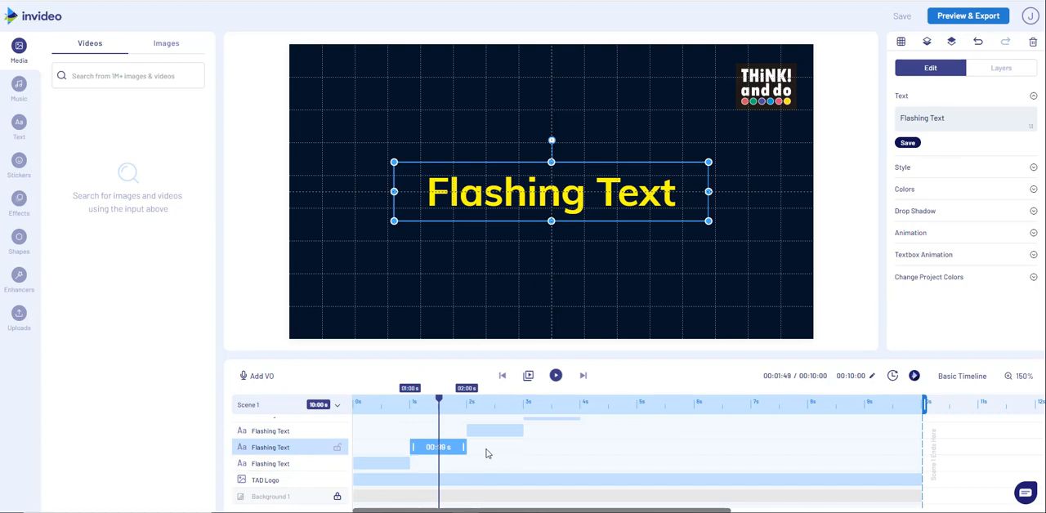
mouse_move(496, 432)
mouse_down()
mouse_move(509, 431)
mouse_move(496, 431)
mouse_up()
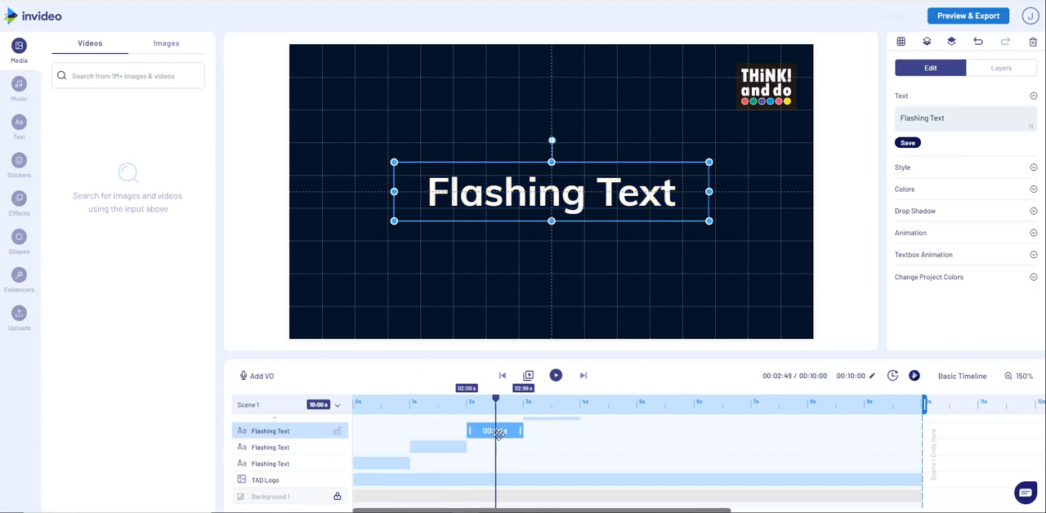
scroll(629, 463, up, 1)
scroll(634, 460, up, 2)
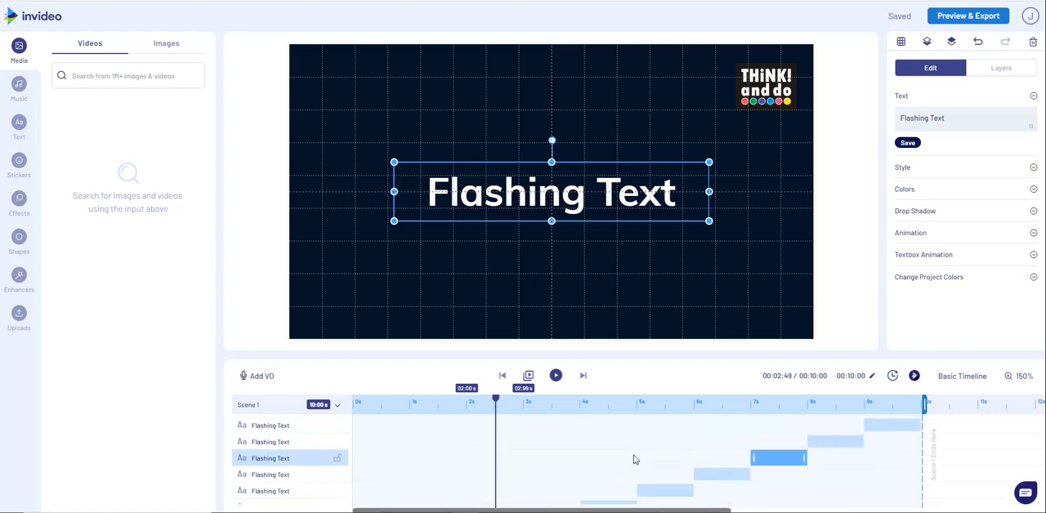
scroll(605, 454, down, 5)
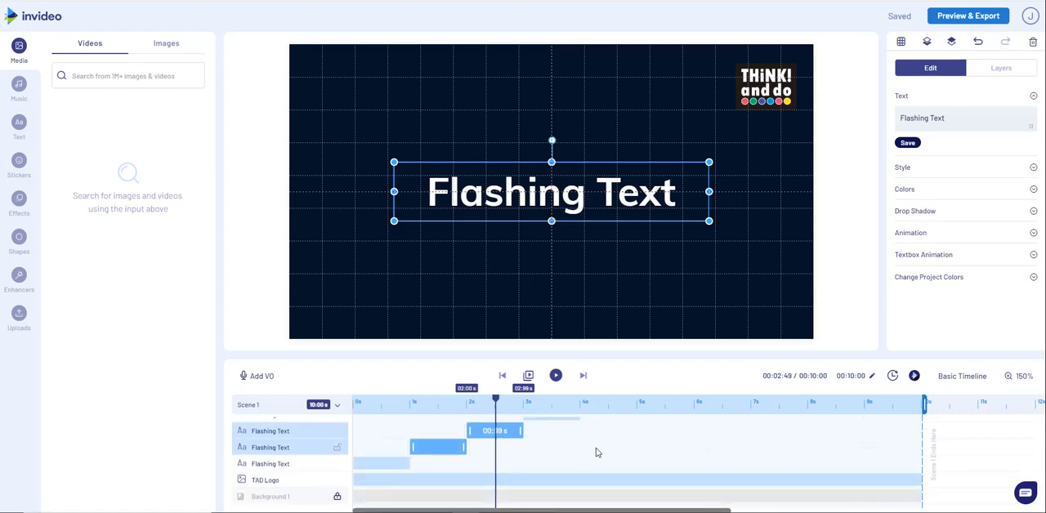
click(434, 448)
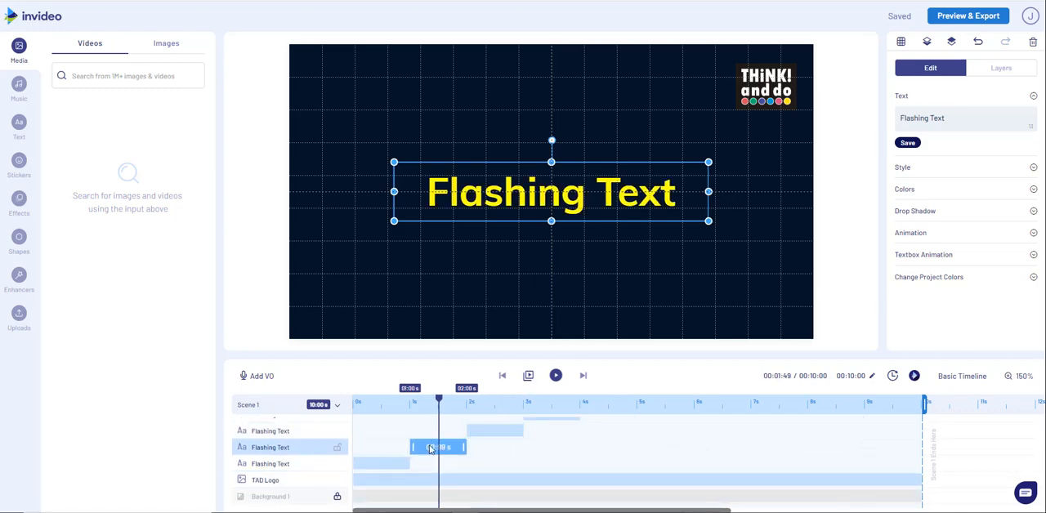
scroll(520, 460, up, 3)
click(559, 473)
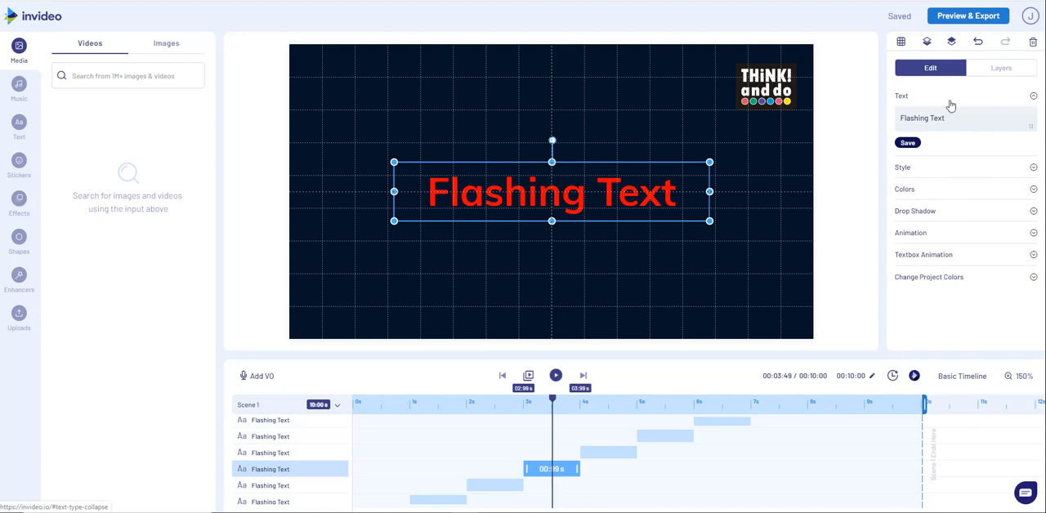
Show the color settings of the red text layer and inspect the text colors of the following layers up to 7 s.
click(990, 70)
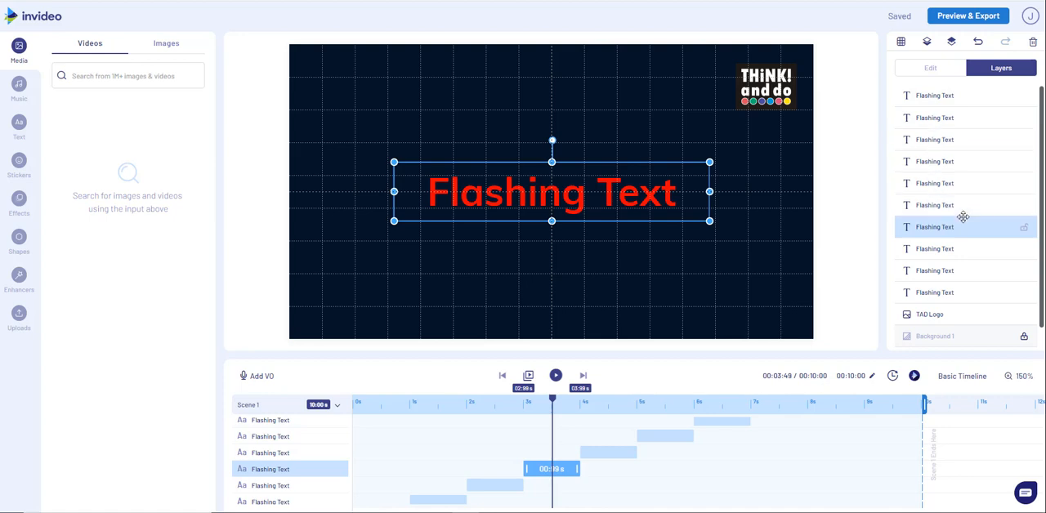
click(931, 71)
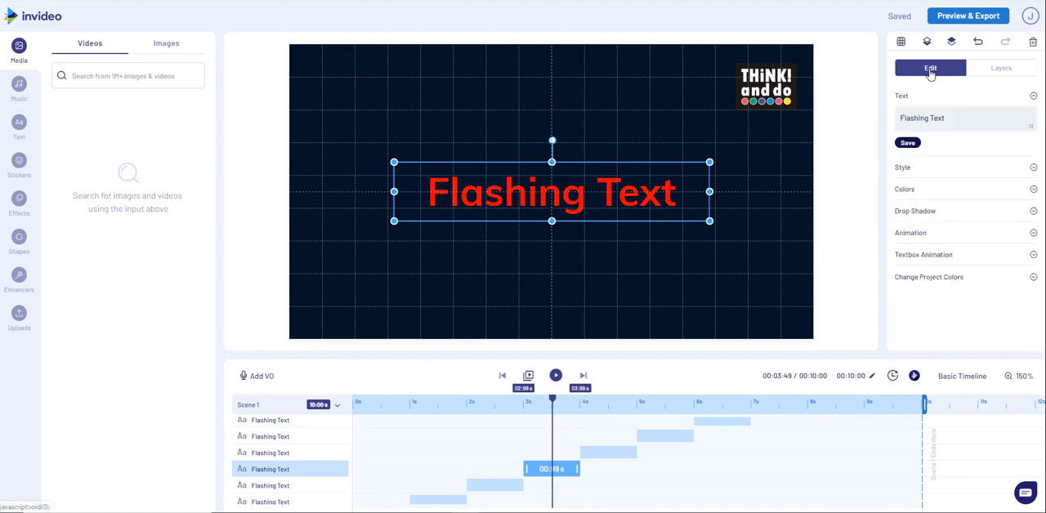
click(916, 191)
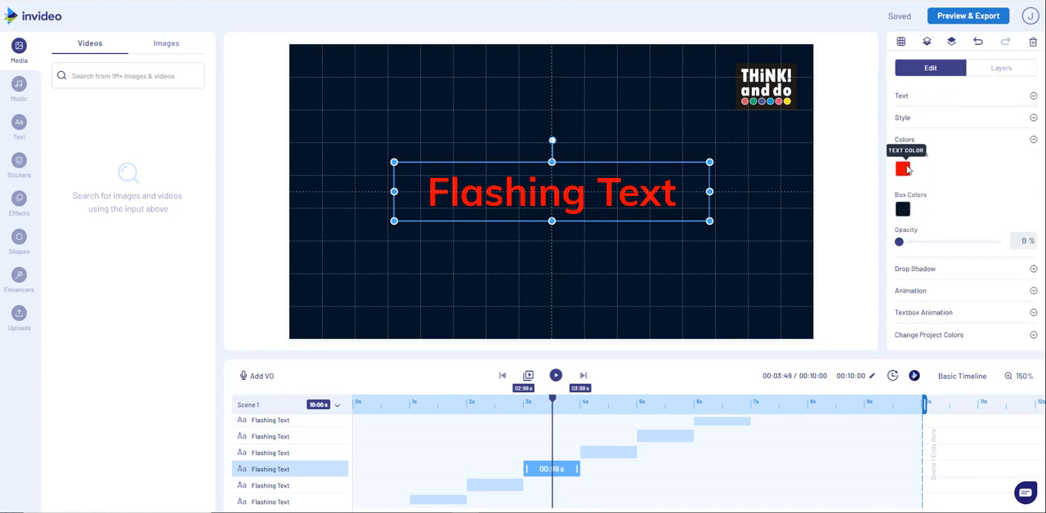
click(613, 455)
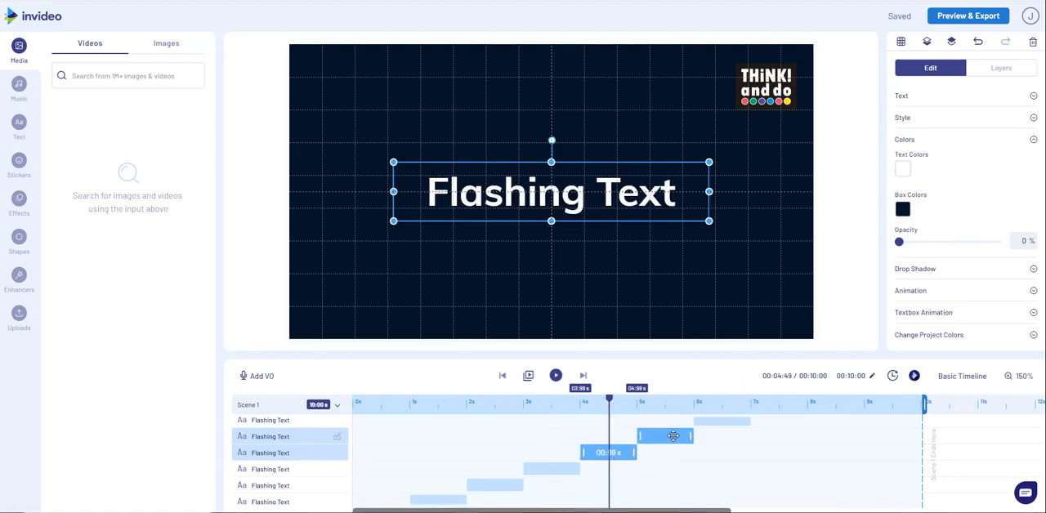
click(673, 436)
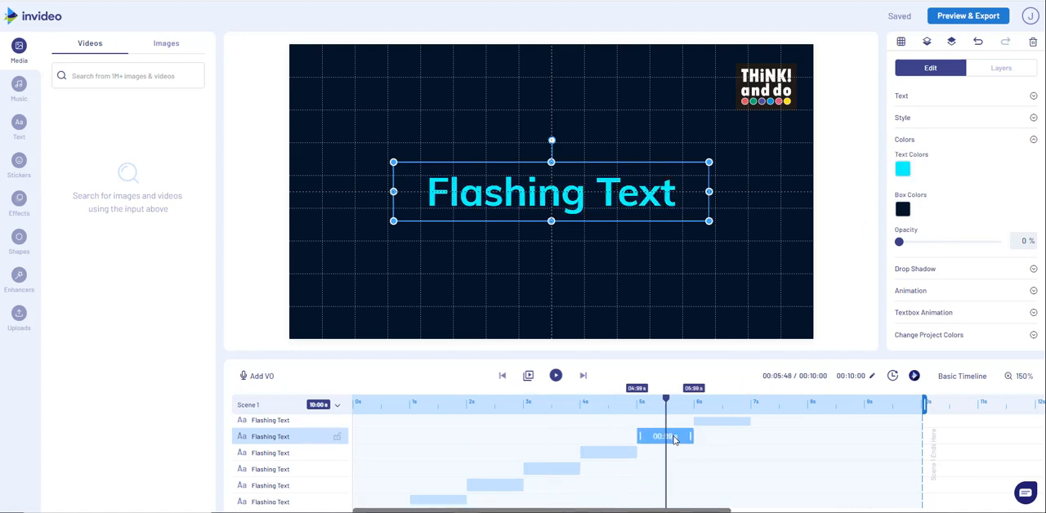
click(725, 423)
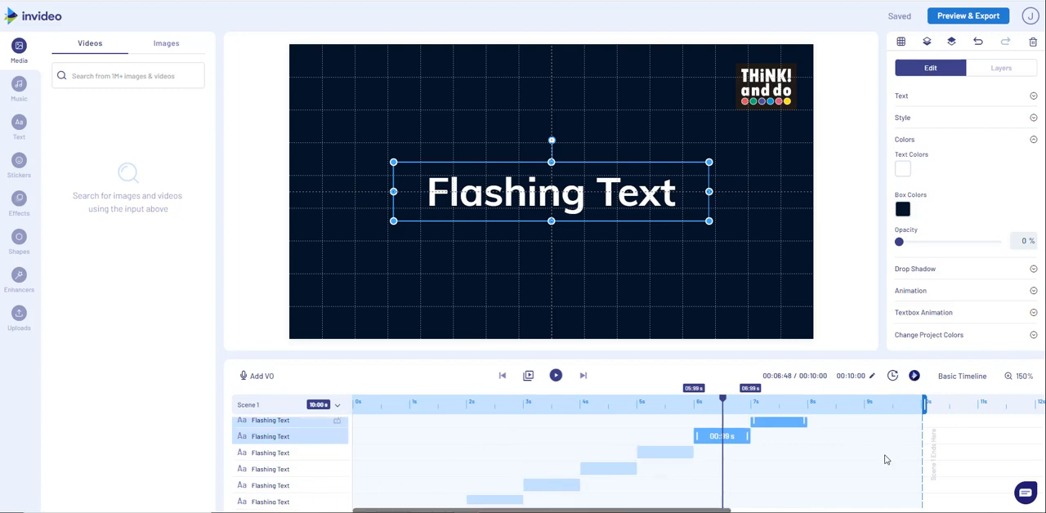
Play the scene to preview the flashing text.
scroll(876, 464, up, 1)
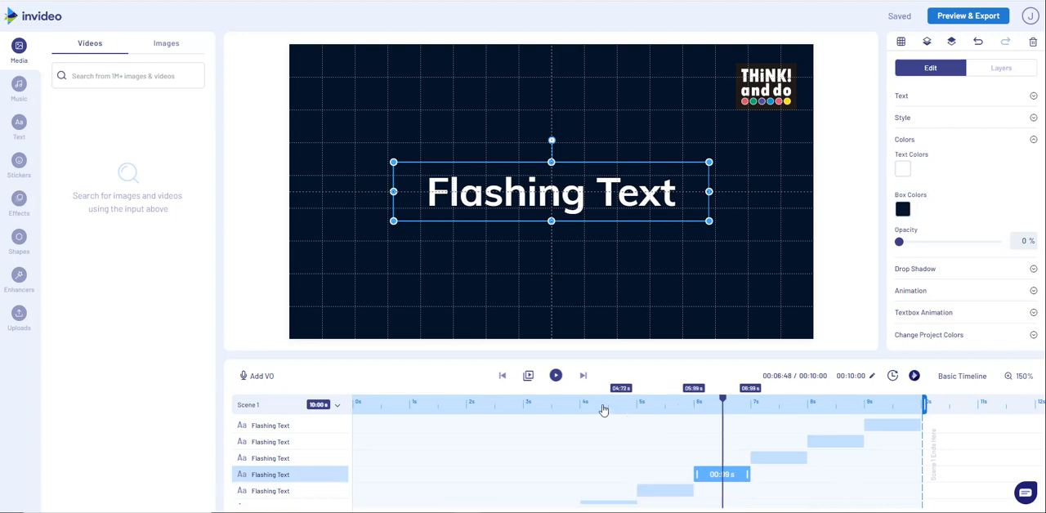
click(556, 378)
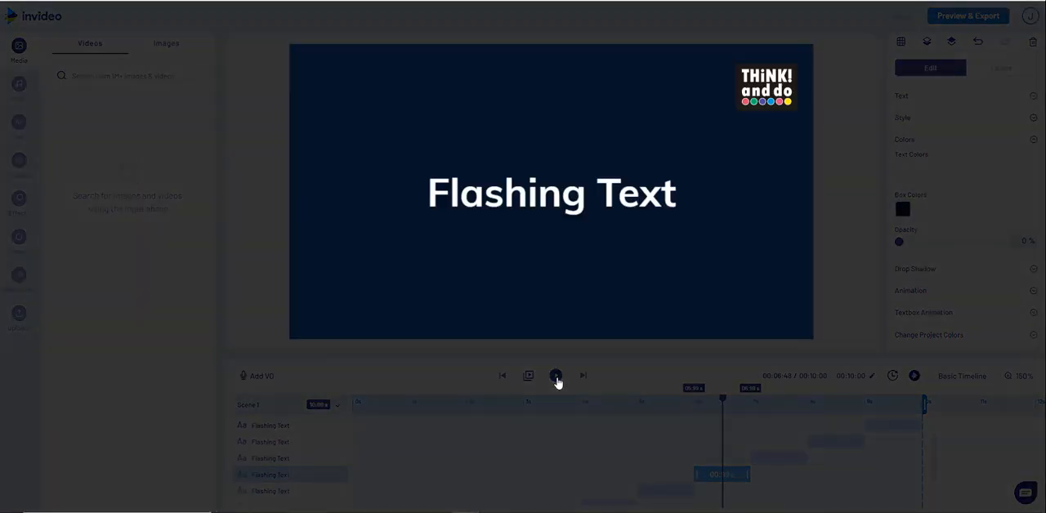